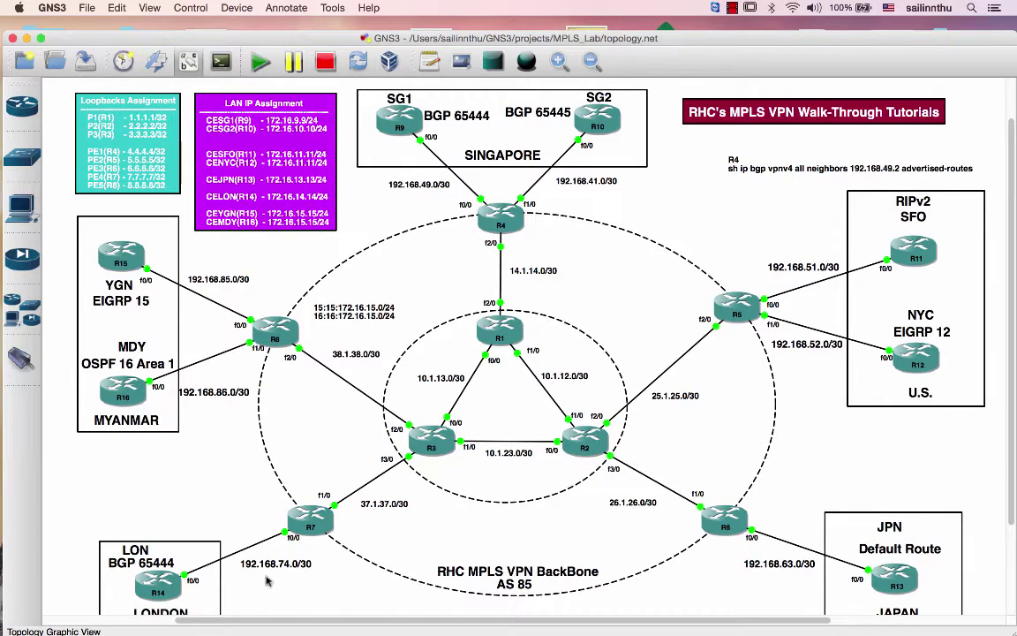
Step: Run 'sho run' on R10 and scroll to router bgp 65445, peering with 192.168.41.1 in AS 85
key("super+Tab")
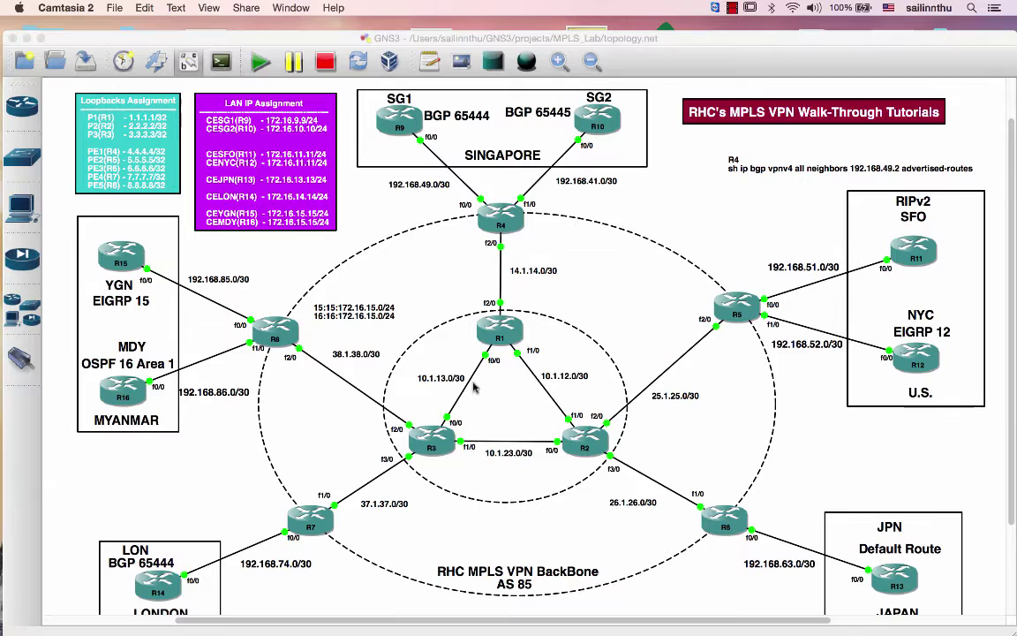
key("super+Tab")
key("super+Tab")
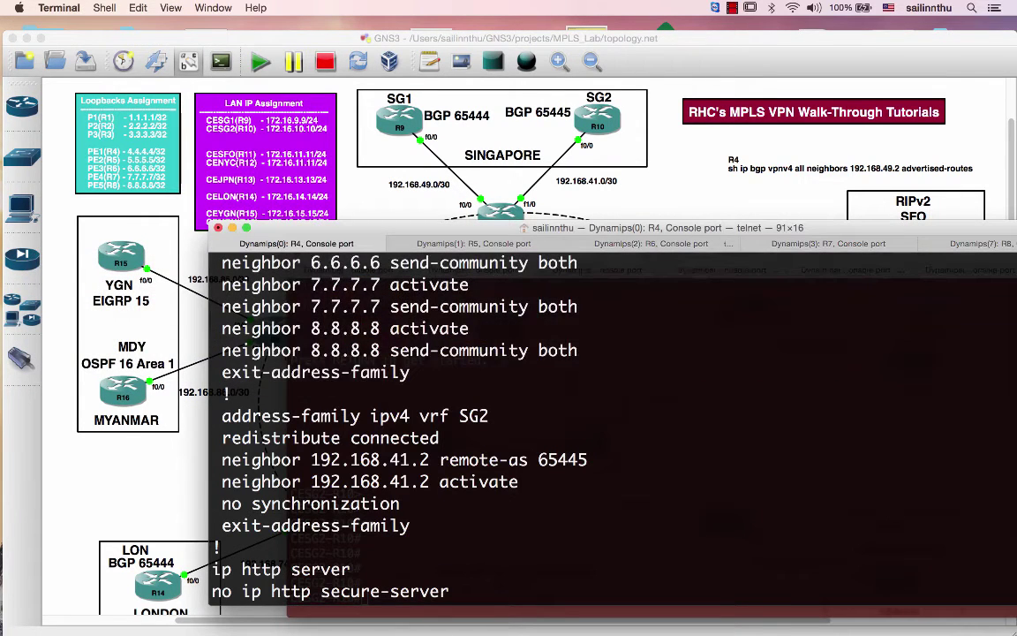
key("super+grave")
key("Return")
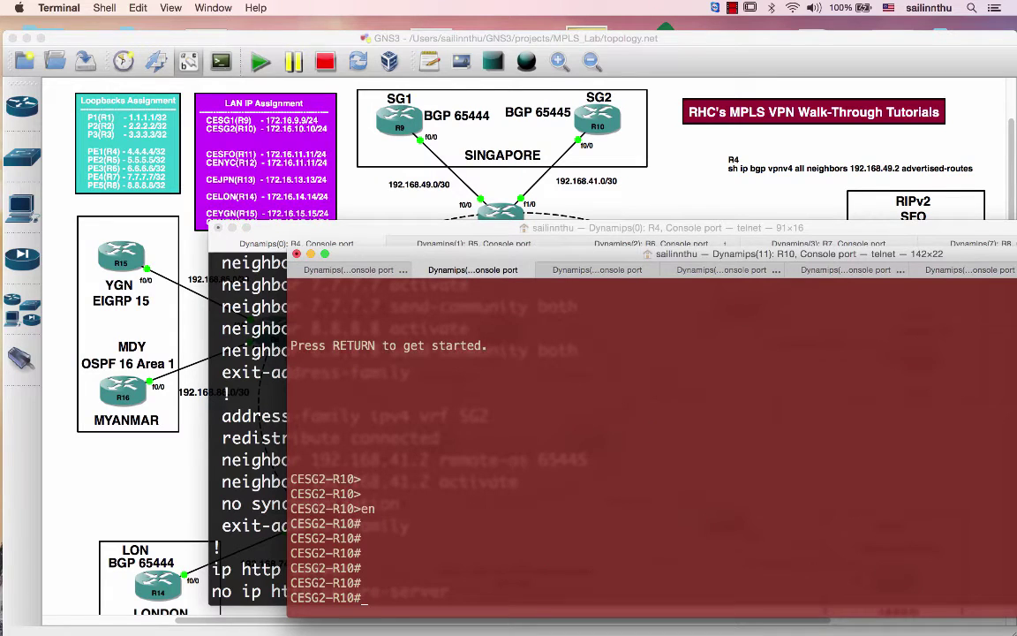
type("sho run")
key("Return")
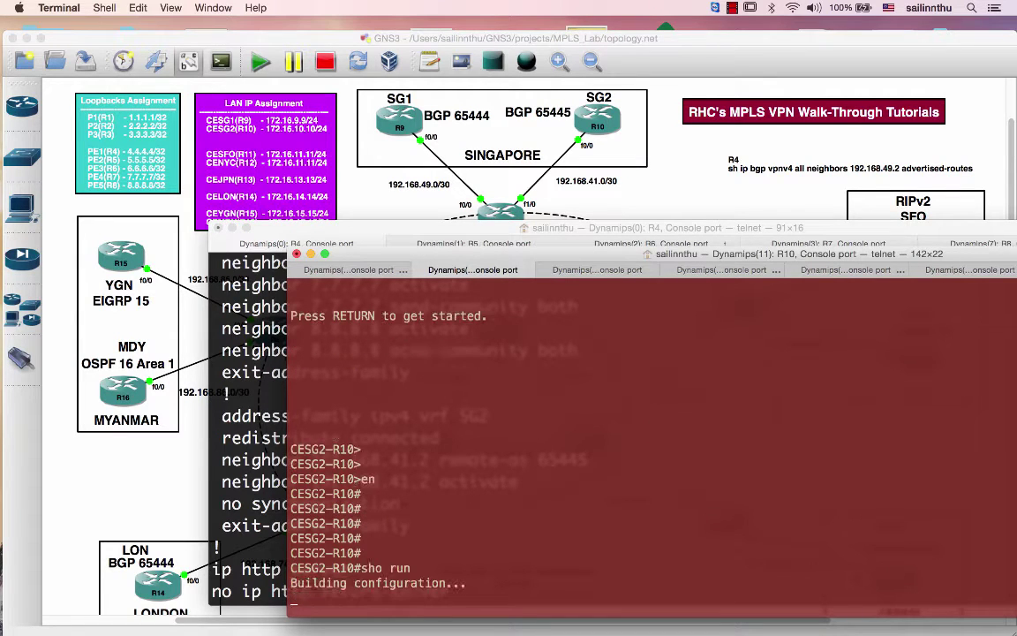
key("space")
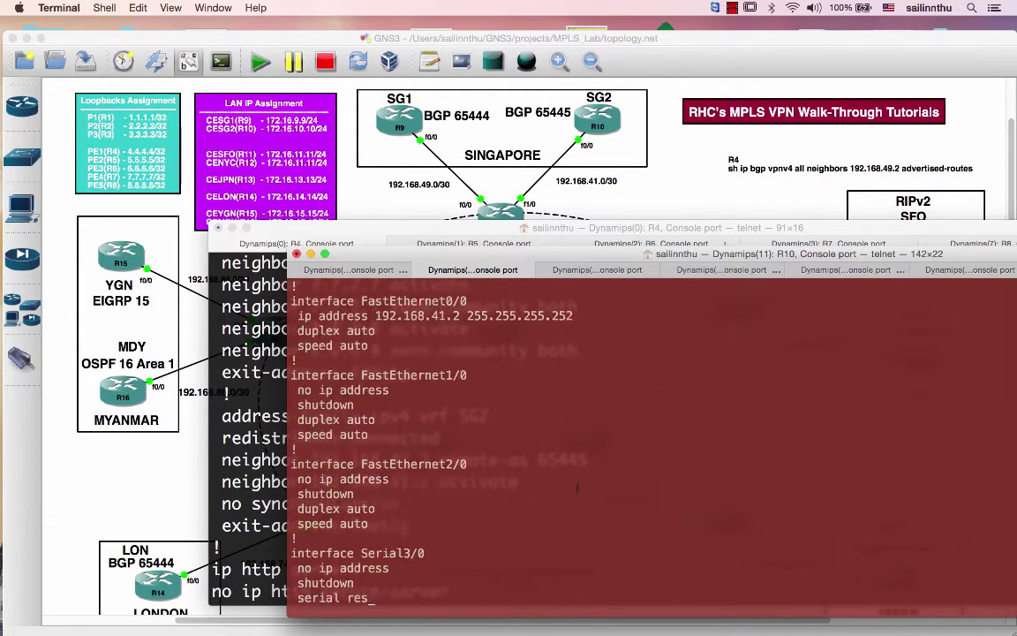
key("space")
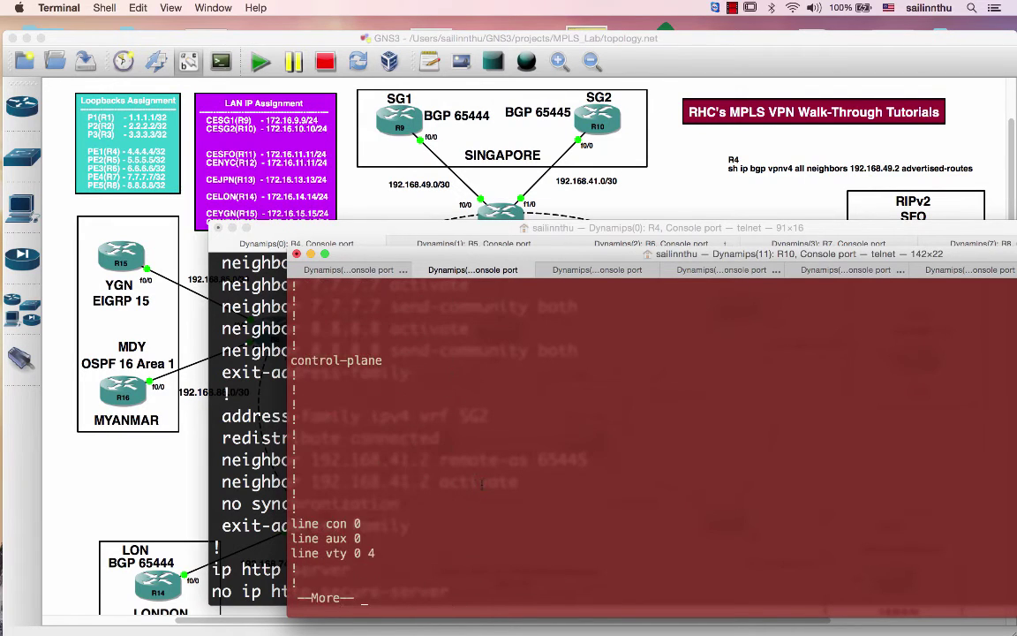
scroll(482, 484, "up", 5)
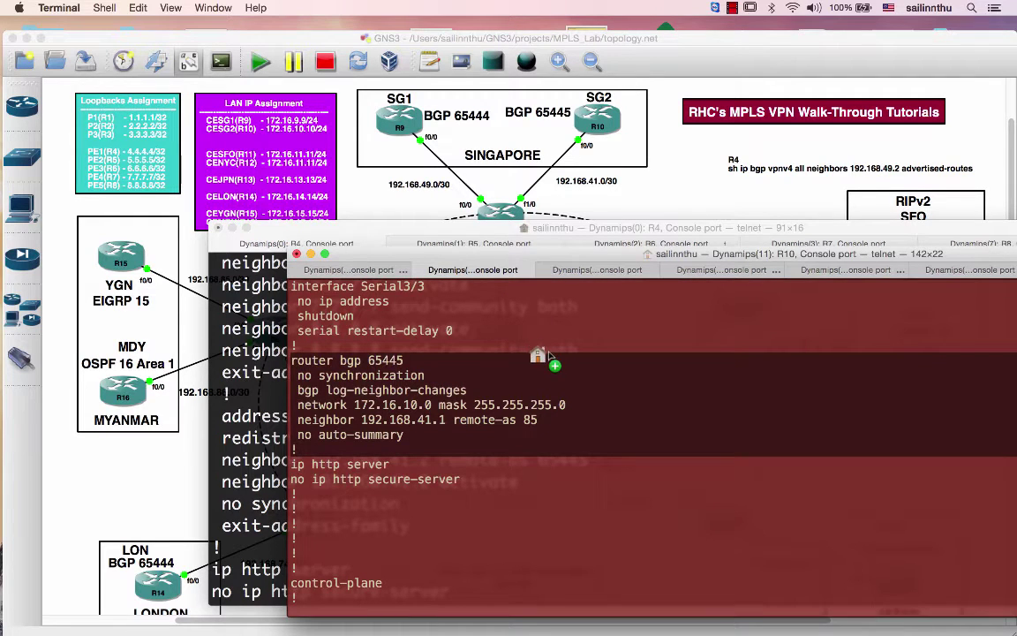
left_click_drag(481, 230, 500, 355)
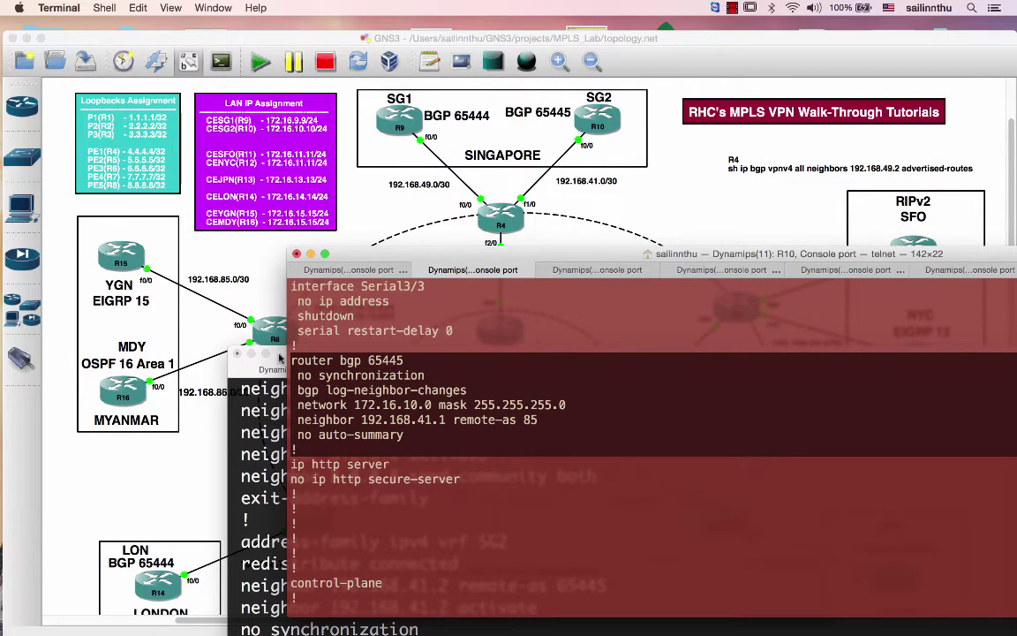
Step: Highlight the VRF SG2 address-family block in R4's BGP configuration
left_click_drag(279, 356, 304, 246)
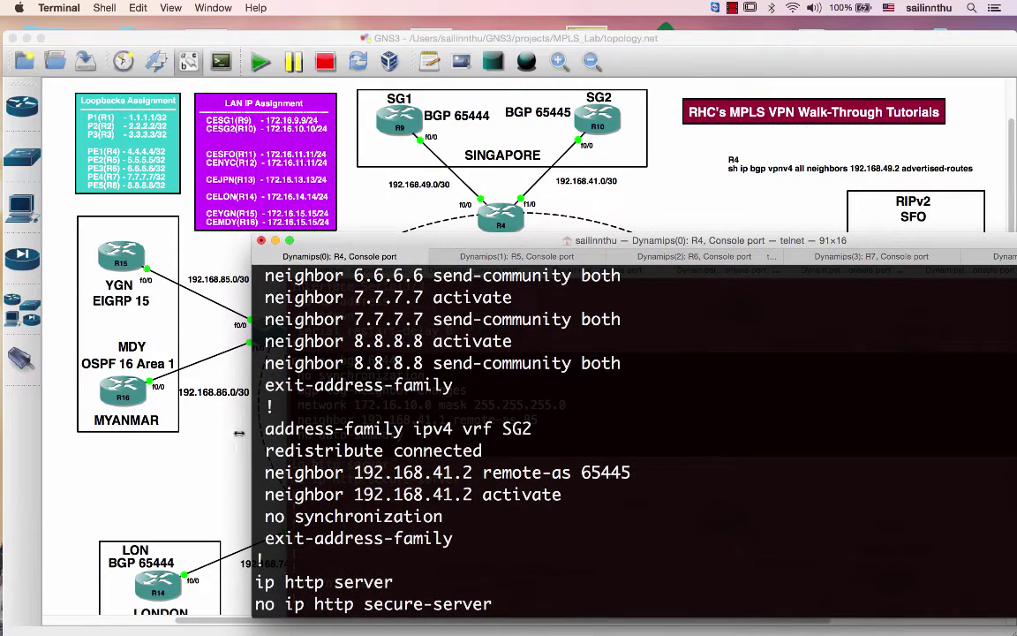
left_click_drag(264, 428, 453, 538)
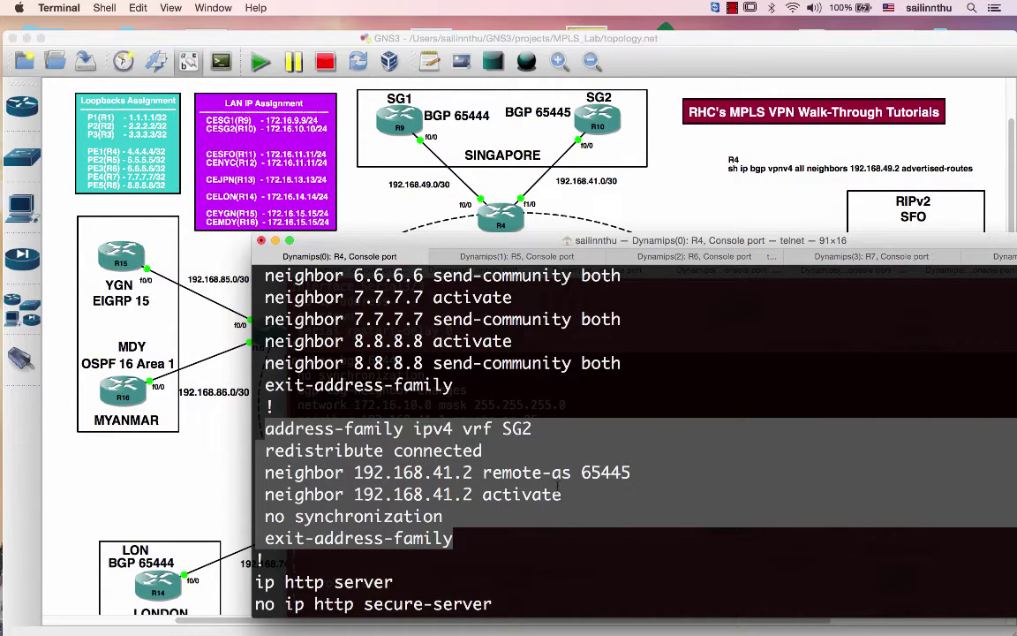
left_click_drag(439, 233, 357, 152)
Step: Run 'sh ip bgp su' on R10 and highlight the 192.168.41.1 neighbor row with 3 prefixes
left_click(530, 574)
key("space")
key("space")
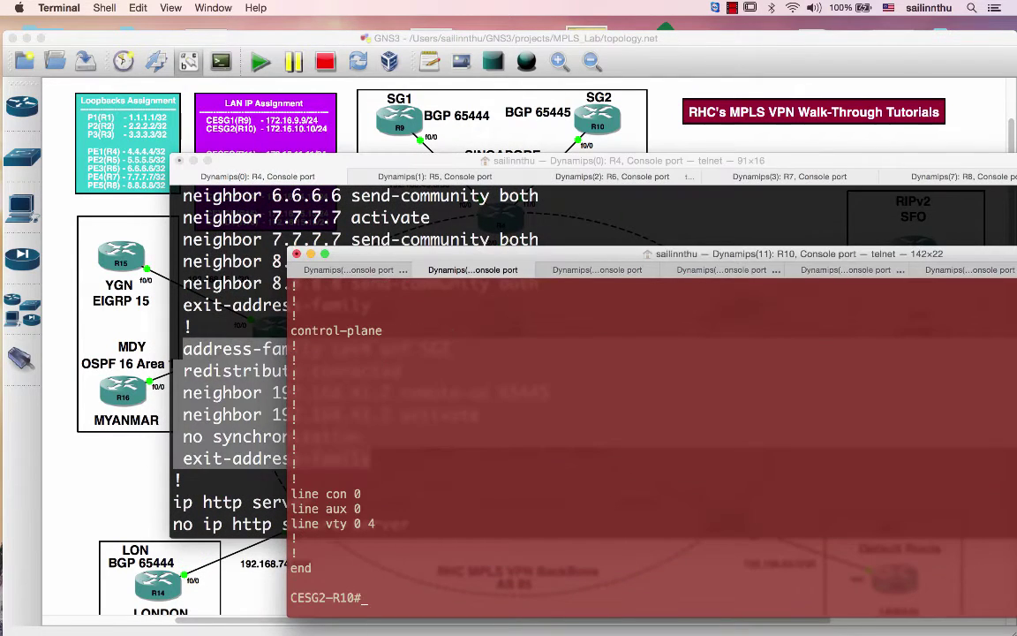
type("sh ip bgp su")
key("Return")
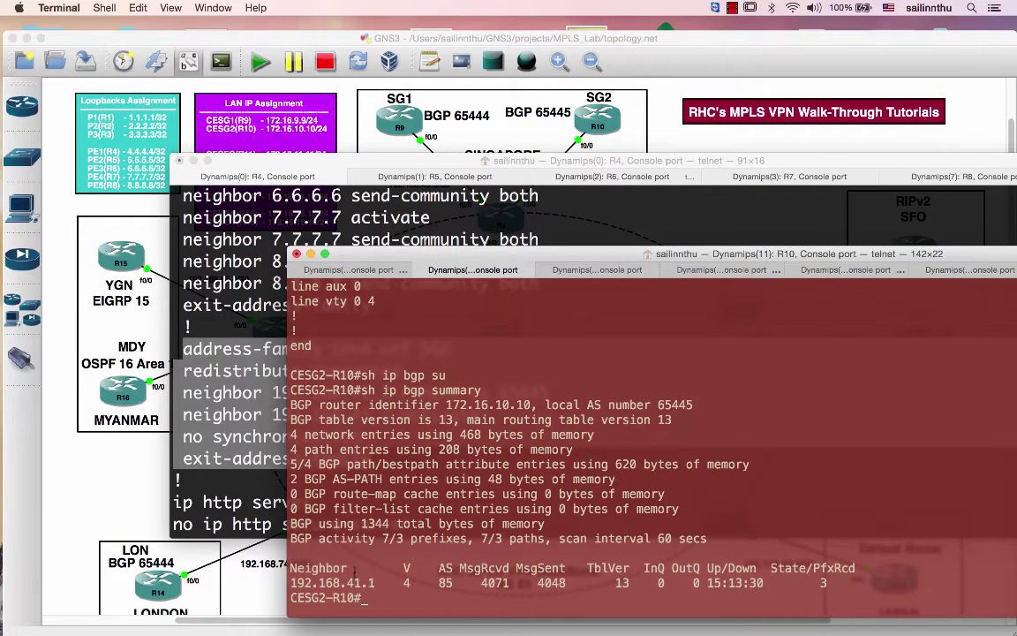
mouse_move(353, 583)
left_mouse_down()
mouse_move(495, 570)
mouse_move(830, 569)
mouse_move(291, 584)
mouse_move(353, 601)
left_mouse_up()
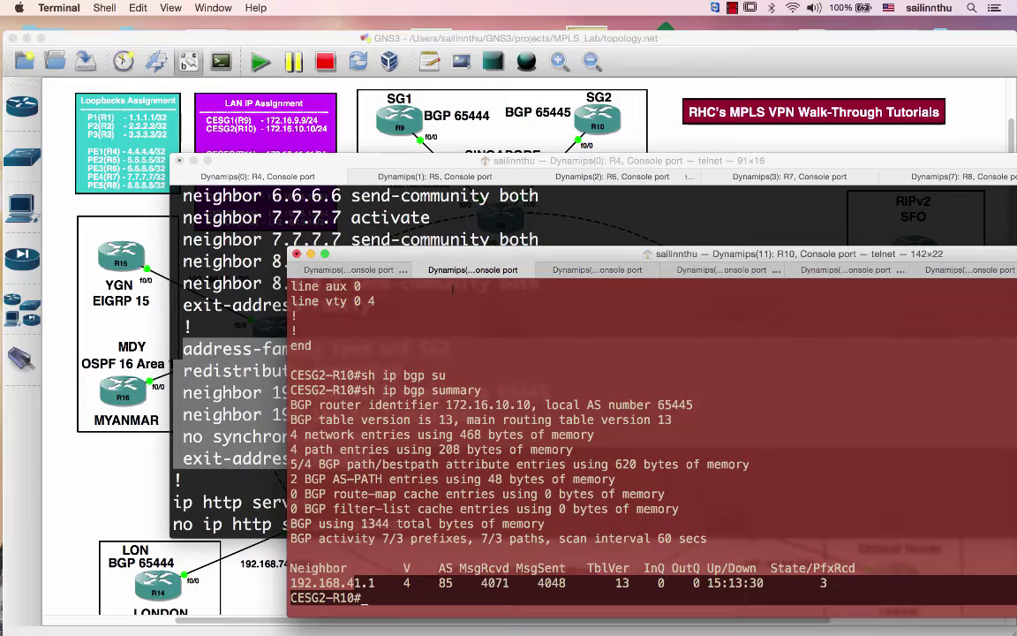
Step: Highlight the redistribute connected line in R4's VRF SG2 section
left_click(600, 201)
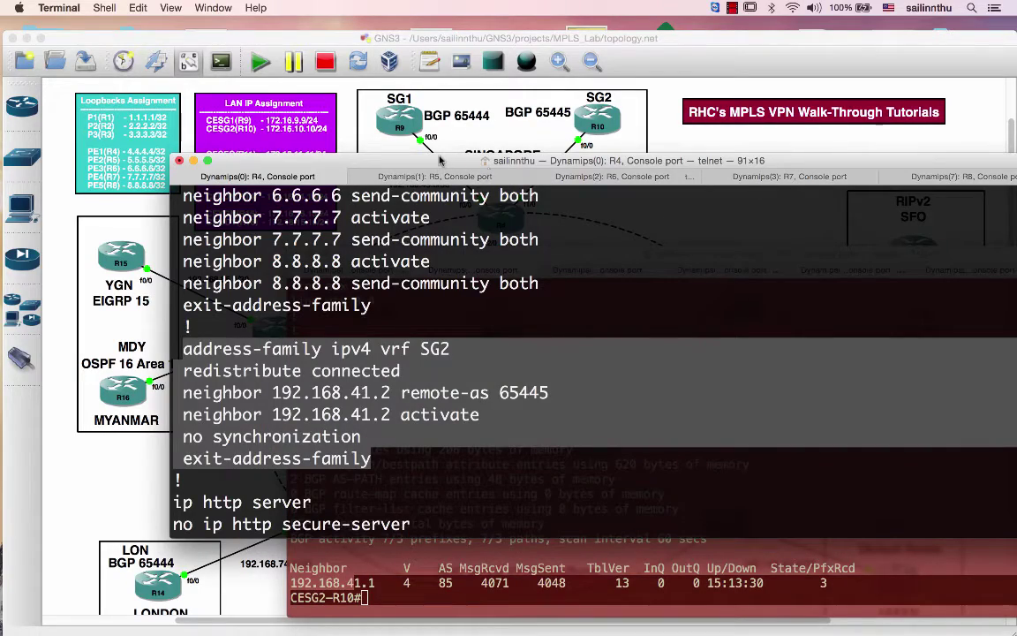
mouse_move(440, 161)
left_mouse_down()
mouse_move(440, 317)
mouse_move(440, 192)
mouse_move(428, 165)
mouse_move(447, 151)
left_mouse_up()
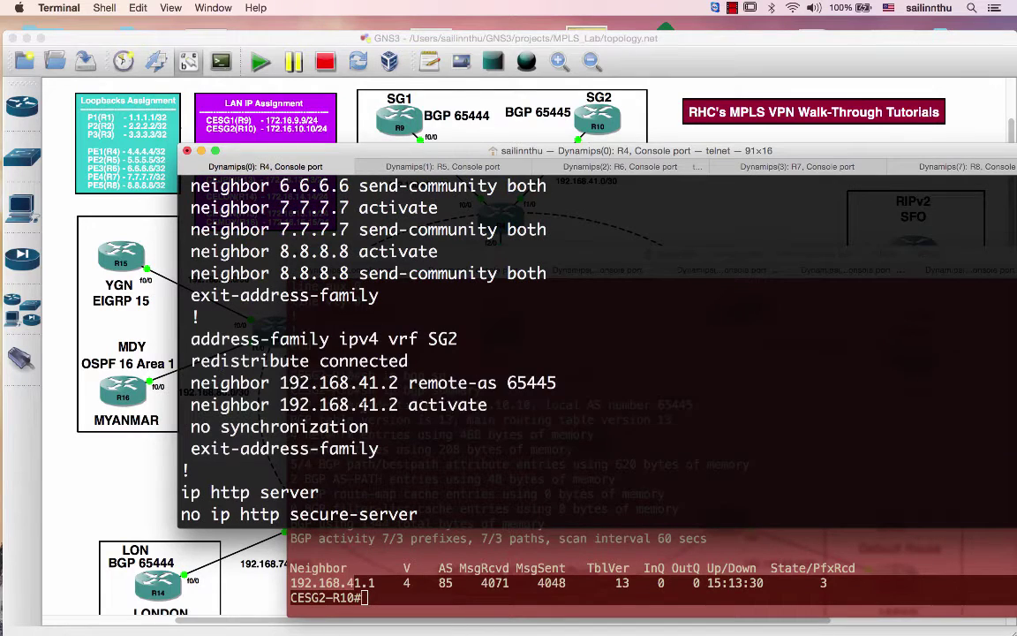
left_click_drag(190, 360, 408, 360)
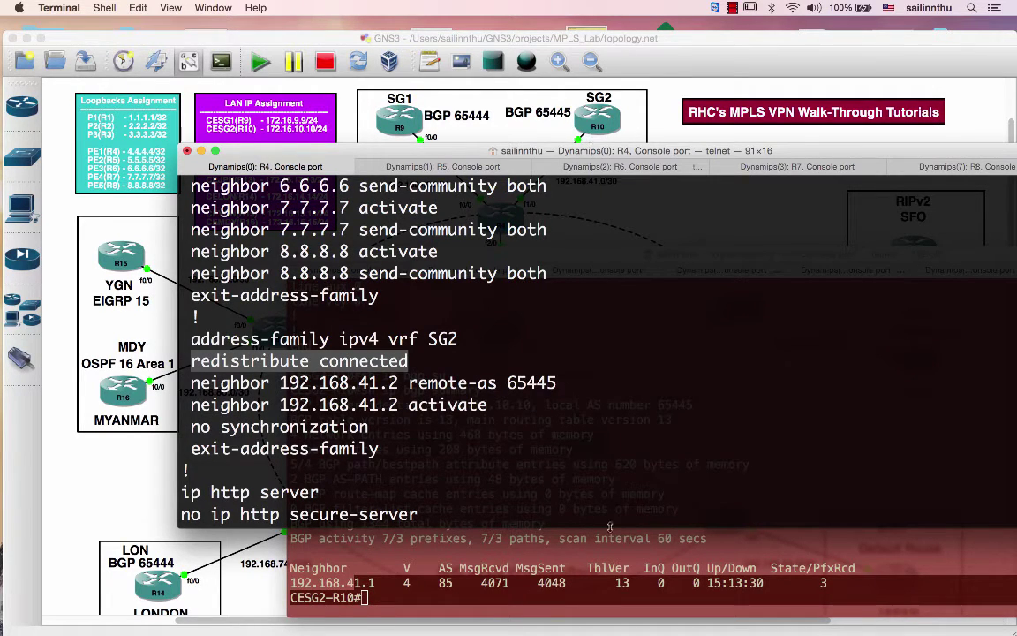
left_click_drag(417, 152, 629, 269)
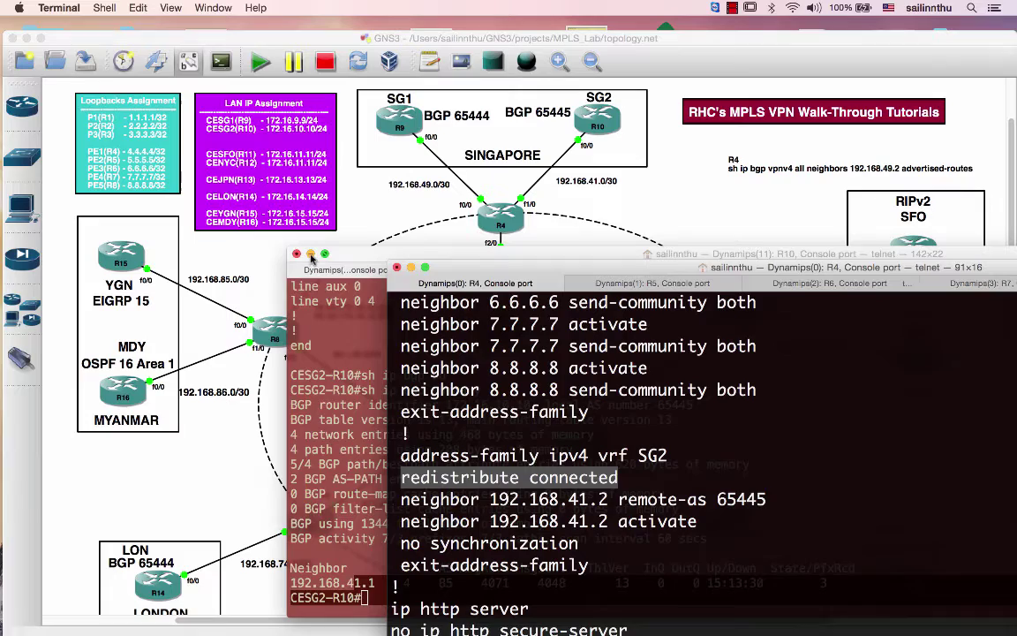
Step: Minimize R10's console and run 'show running-config' on R4, paging to its VRF definitions
left_click(311, 255)
left_click_drag(528, 270, 697, 181)
key("End")
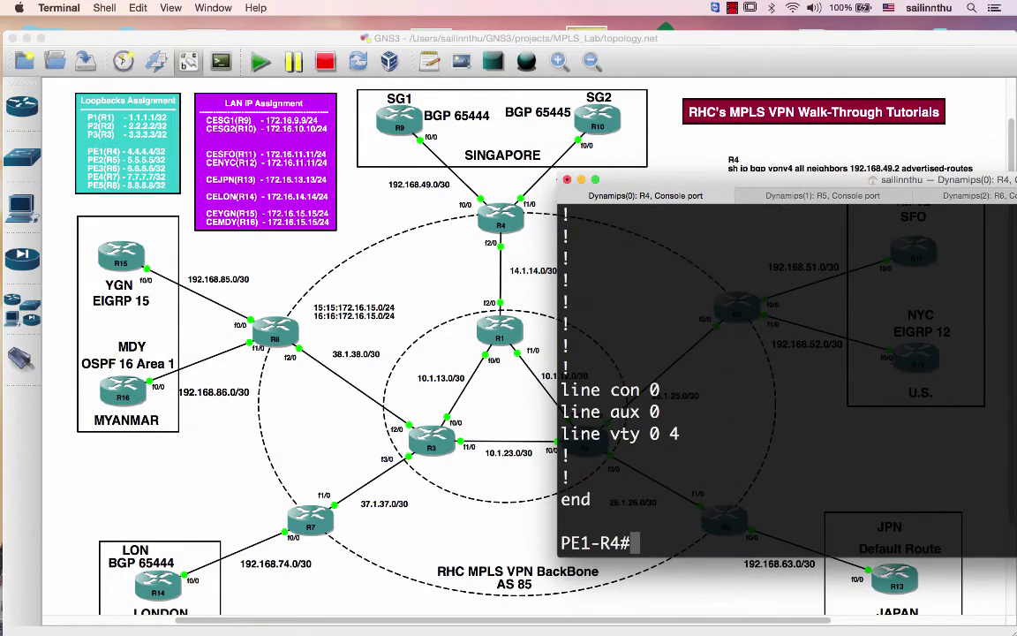
type("sh run")
key("Tab")
key("Return")
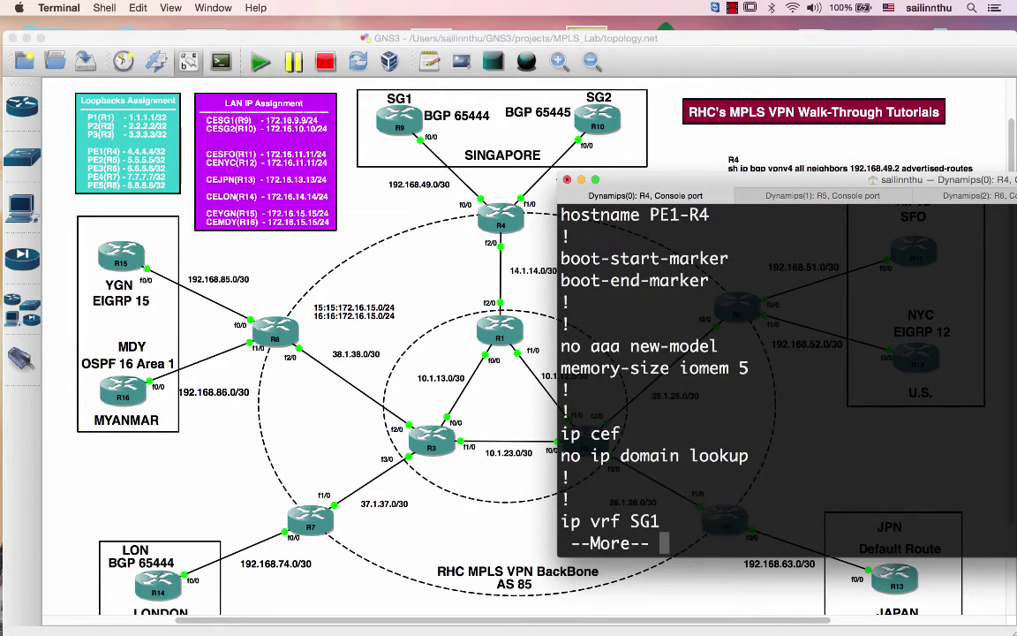
key("Return")
key("Return")
key("Return")
key("Return")
key("Return")
key("Return")
key("Return")
key("Return")
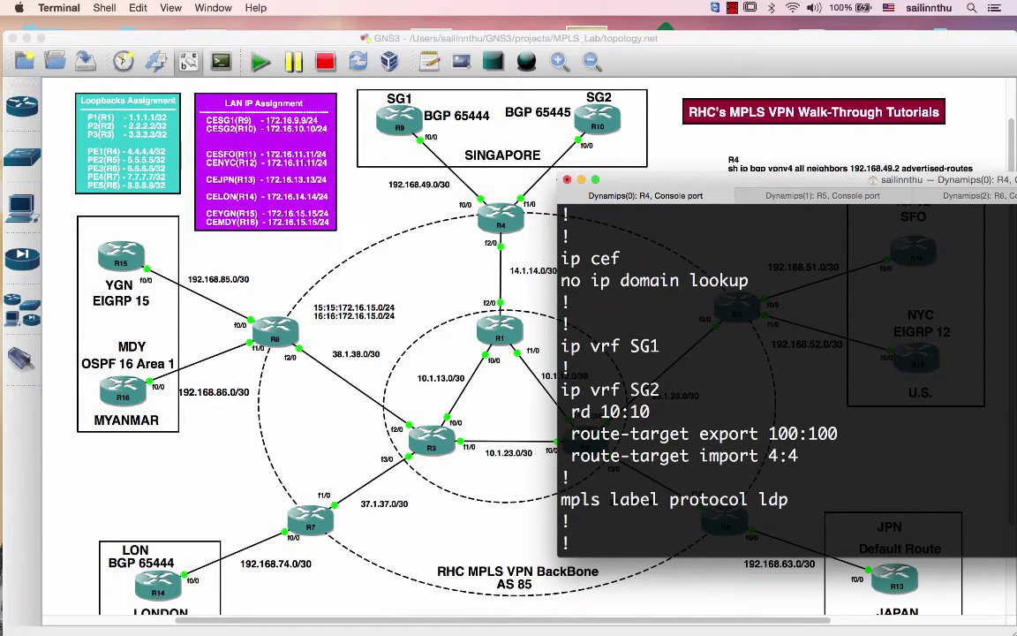
Step: Highlight VRF SG2's RD 10:10 and route-target import 4:4 lines
left_click_drag(562, 389, 651, 412)
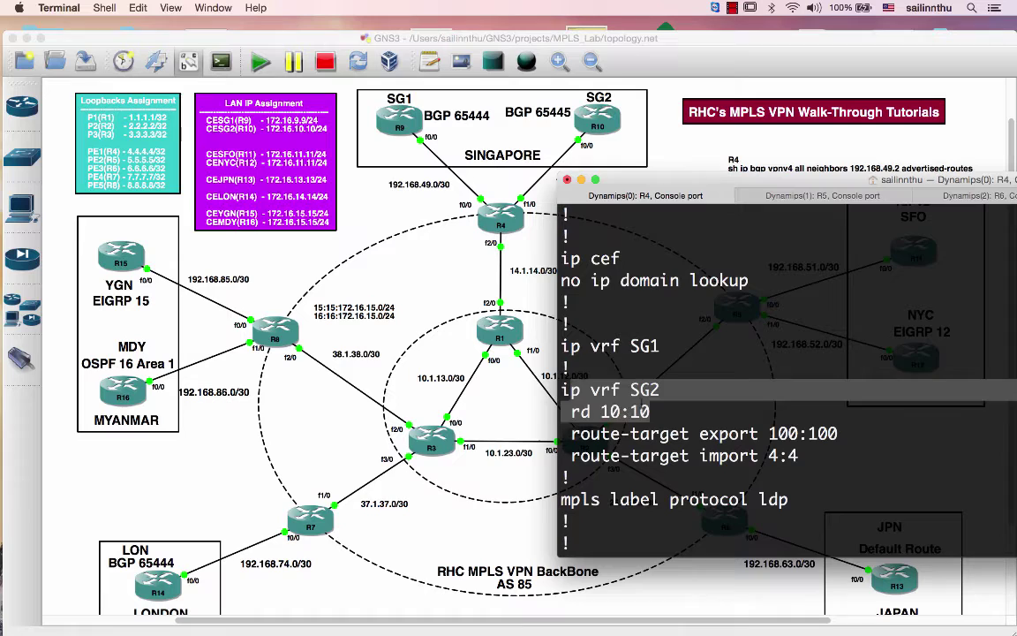
left_click_drag(601, 412, 837, 433)
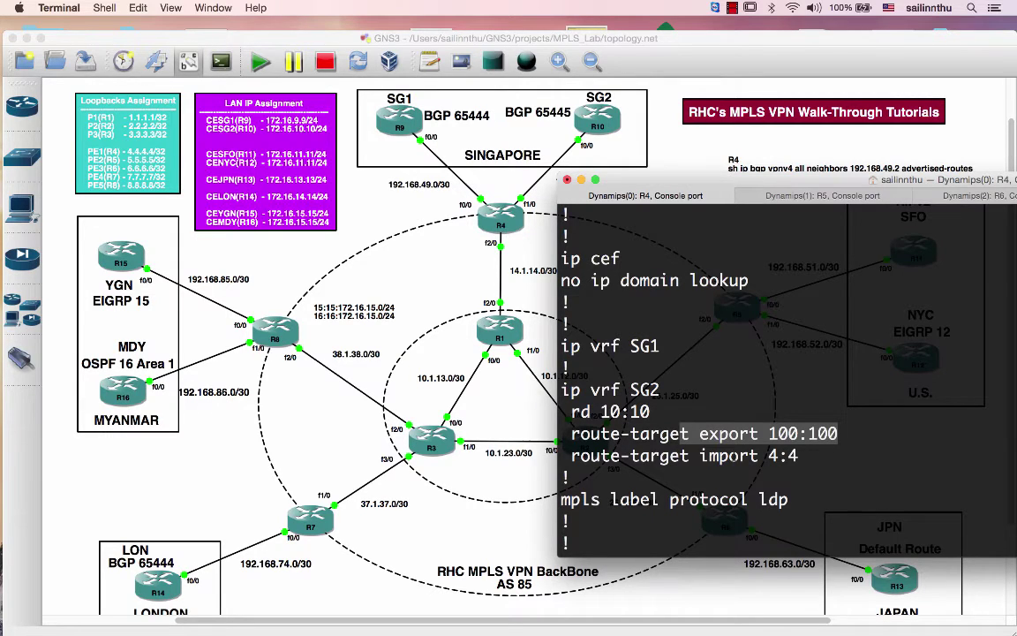
left_click_drag(690, 456, 799, 455)
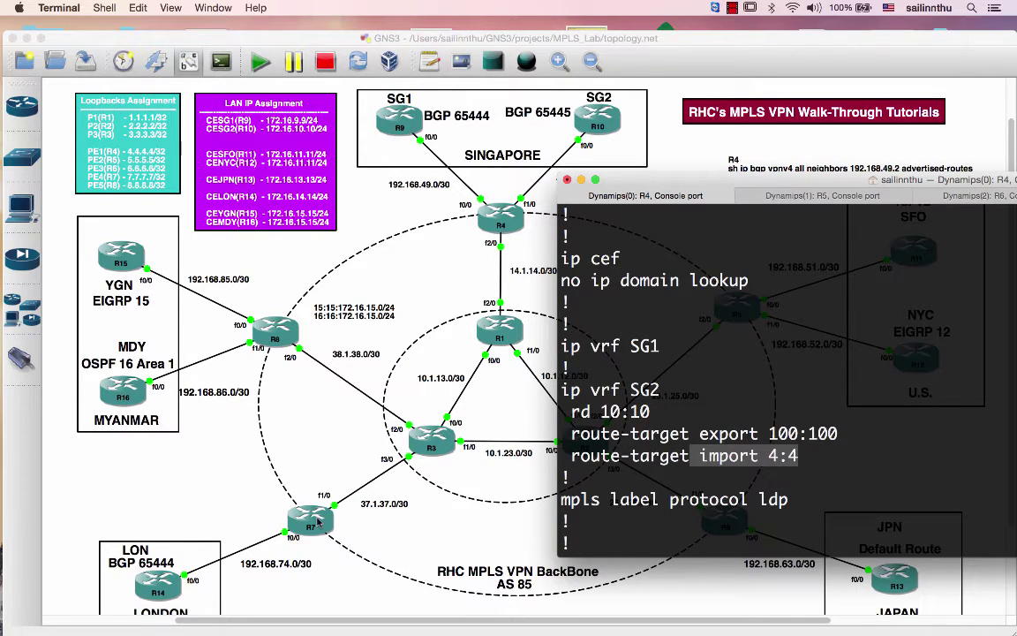
left_click_drag(708, 183, 487, 170)
Step: On R7, enable and show the running config, highlighting VRF LON's route-target import 100:100 and export 4:4
left_click(925, 181)
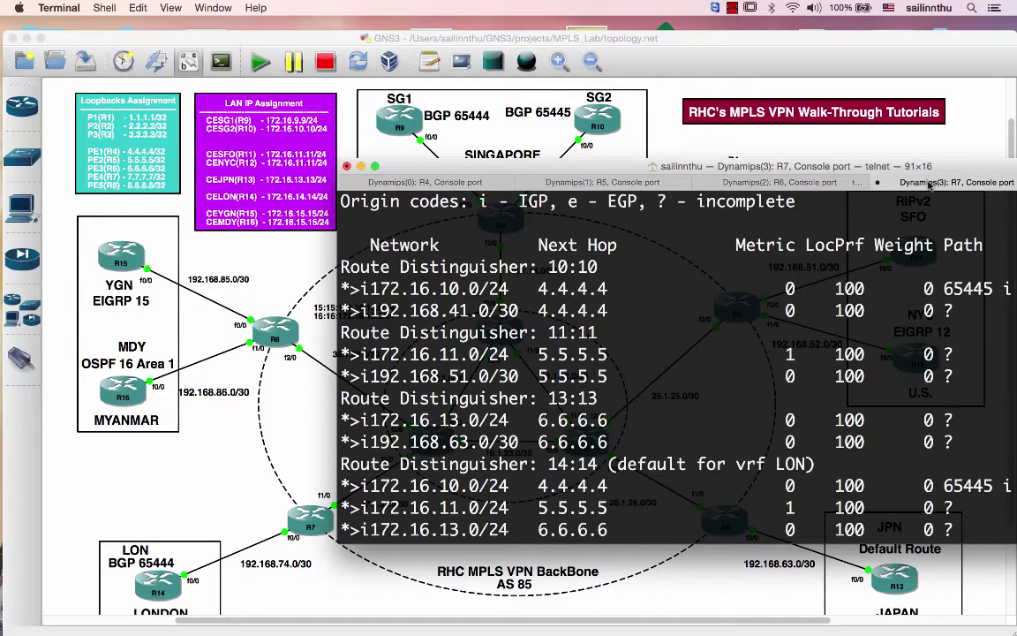
type("en")
key("Return")
type("sho run")
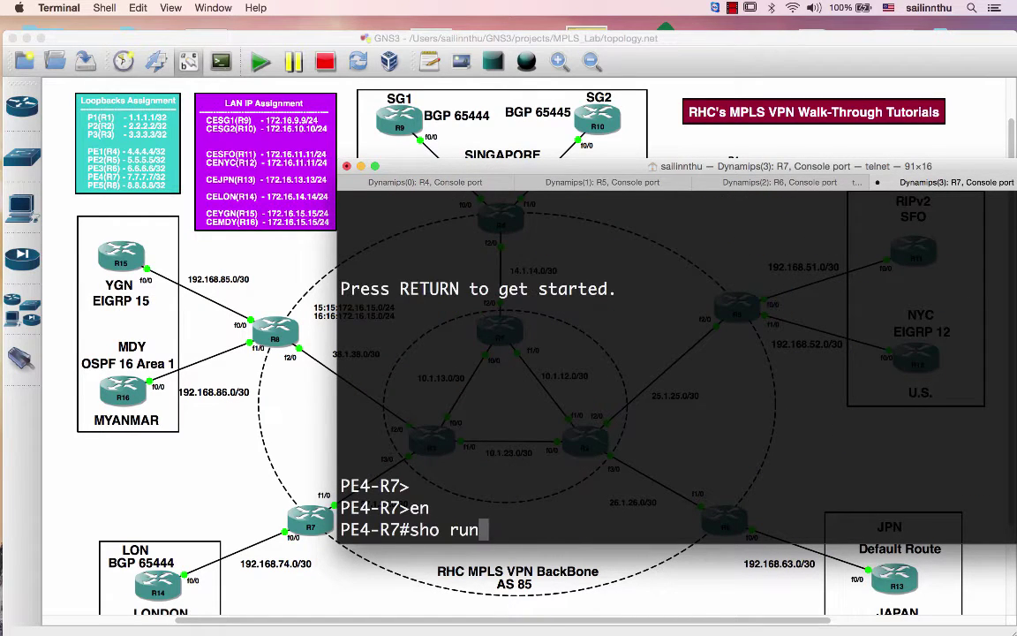
key("Return")
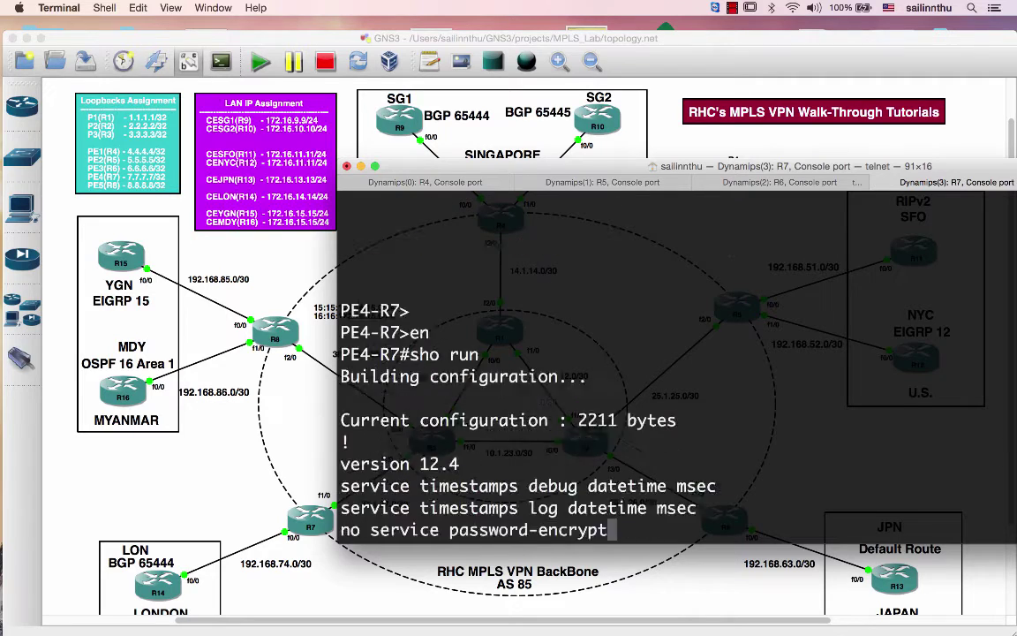
key("space")
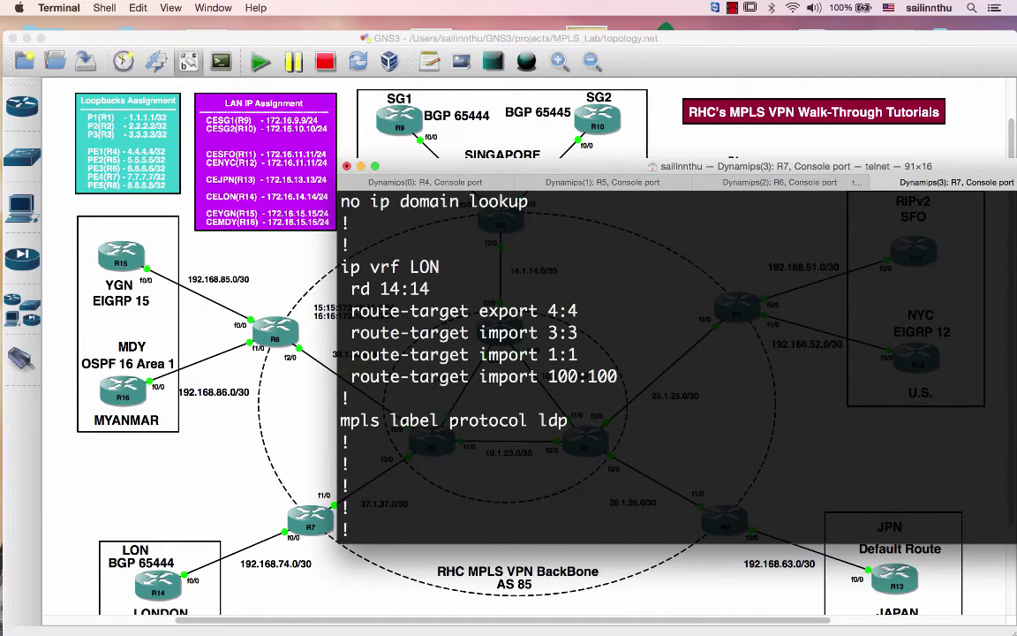
left_click_drag(351, 376, 617, 376)
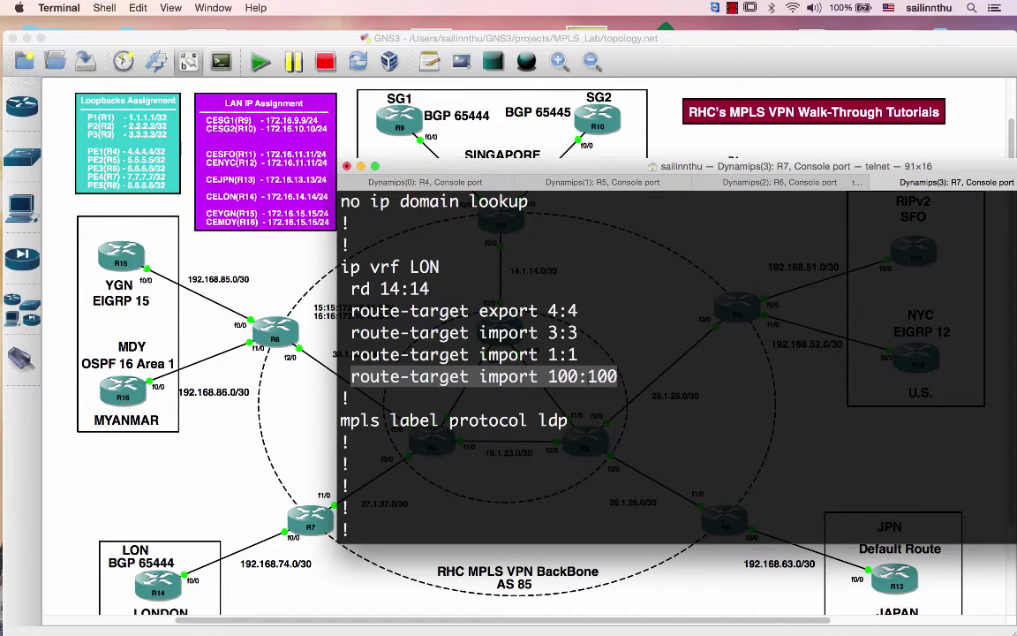
left_click_drag(578, 166, 580, 224)
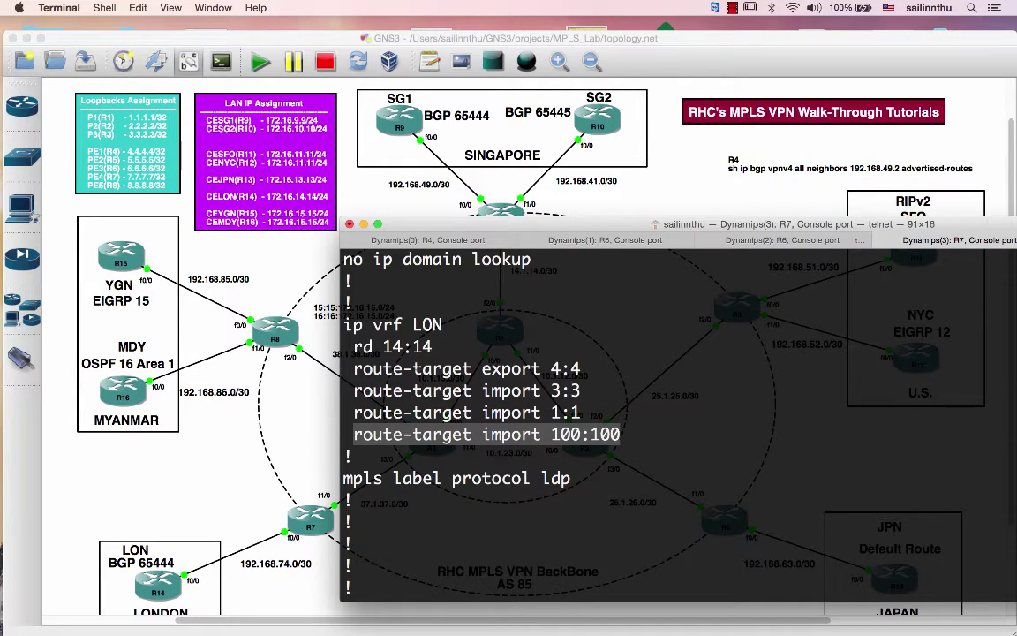
left_click_drag(413, 368, 581, 369)
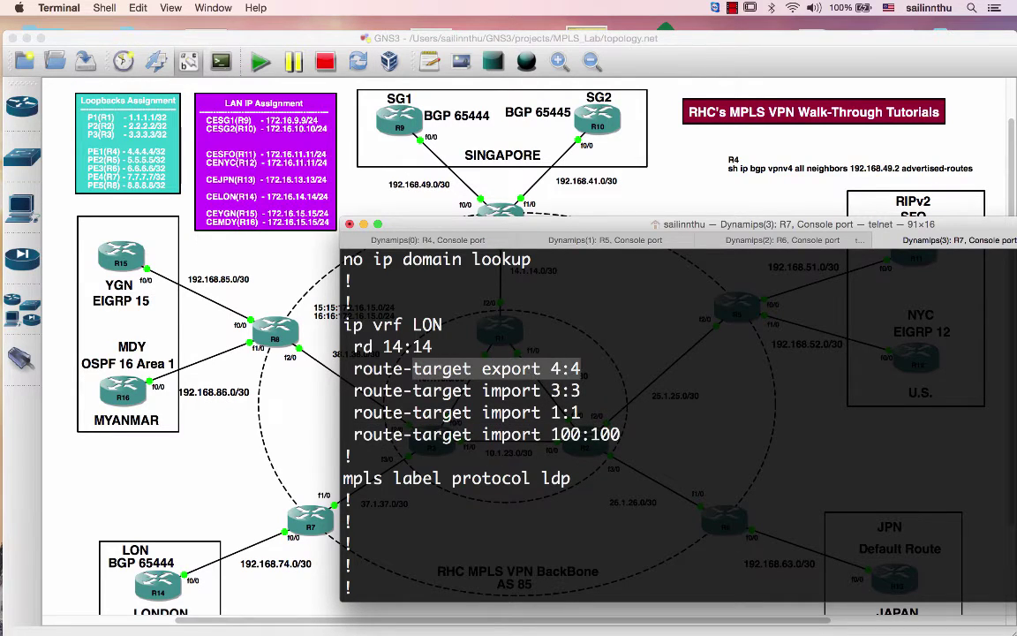
left_click_drag(465, 224, 529, 165)
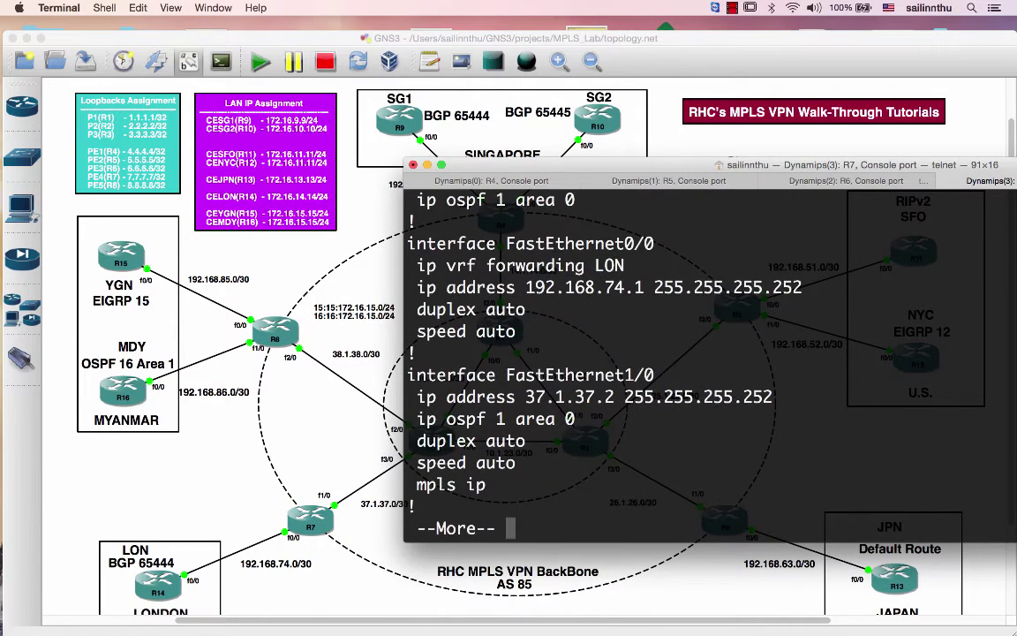
Step: Run 'show ip bgp vpnv4 all' on R7 and mark the 192.168.41.0/30 and 172.16.10.0/24 routes
key("space")
key("Return")
type("sh ip bg")
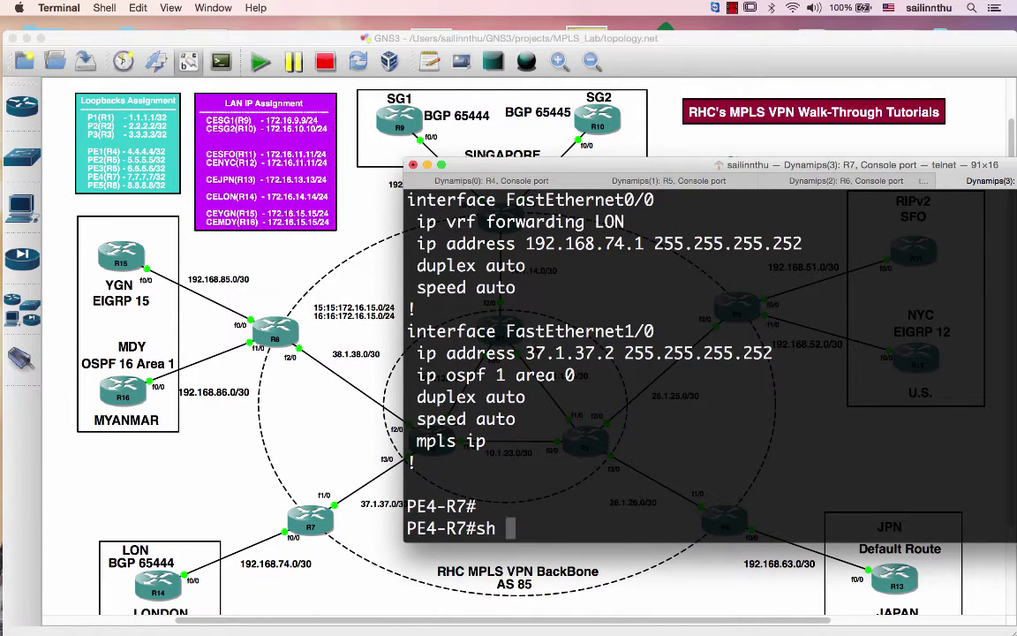
key("Tab")
type("vpn")
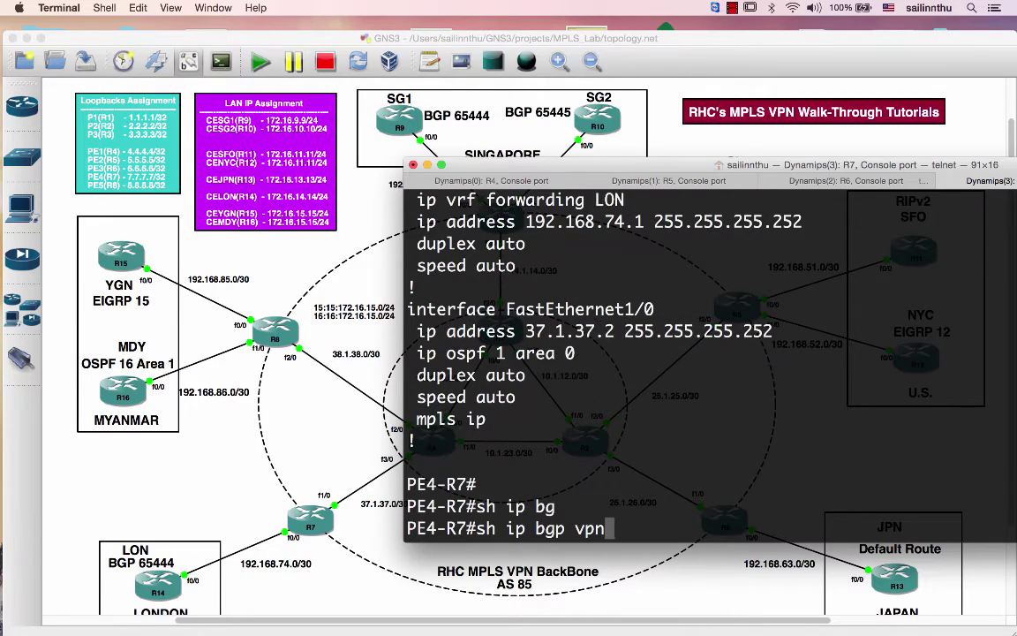
key("Tab")
type("al")
key("Tab")
key("Return")
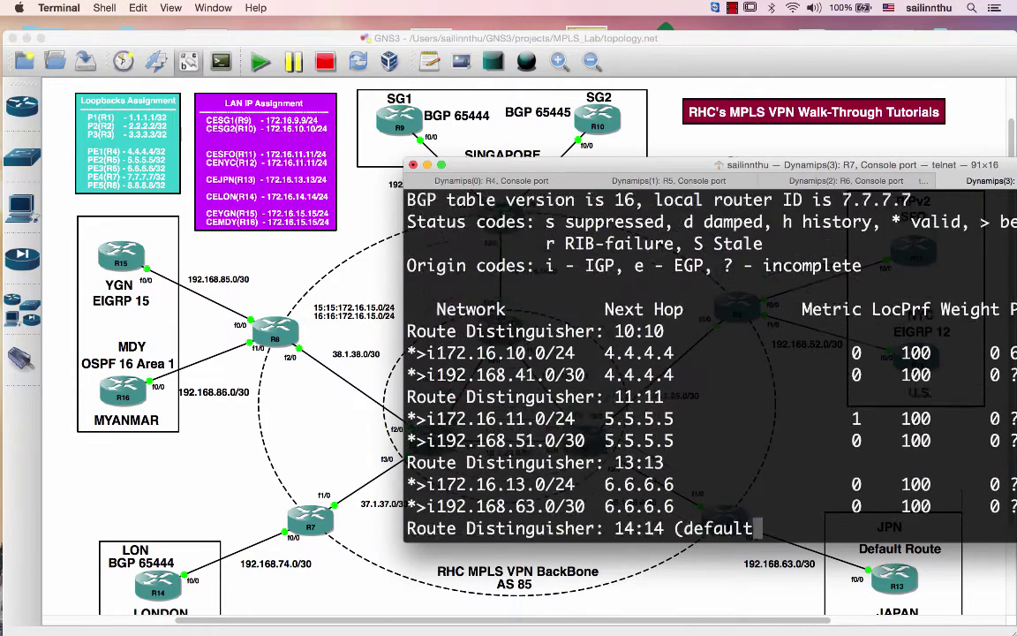
left_click_drag(585, 174, 556, 278)
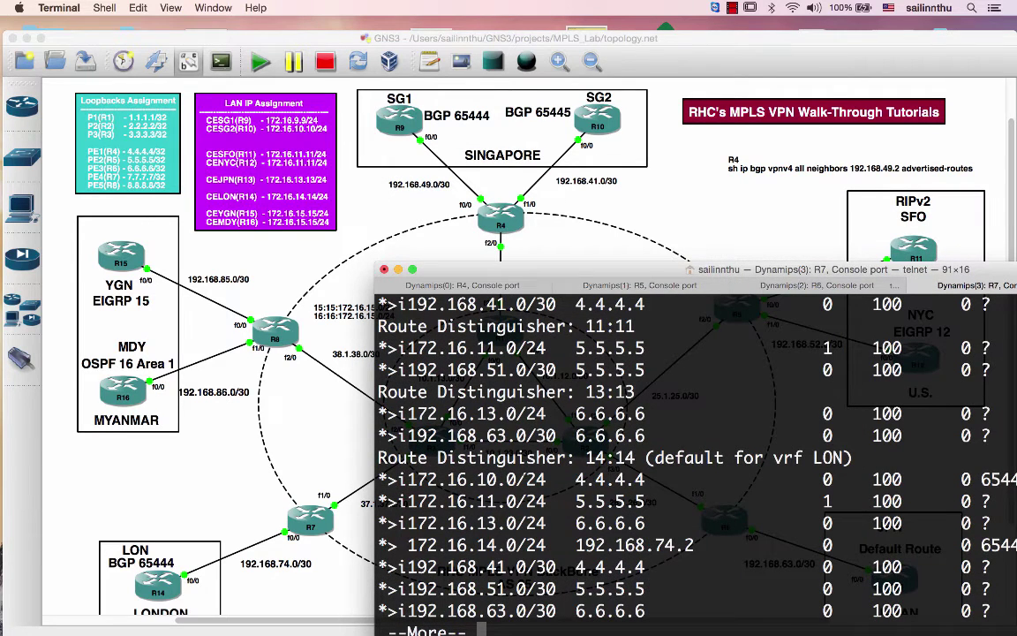
left_click_drag(398, 567, 664, 566)
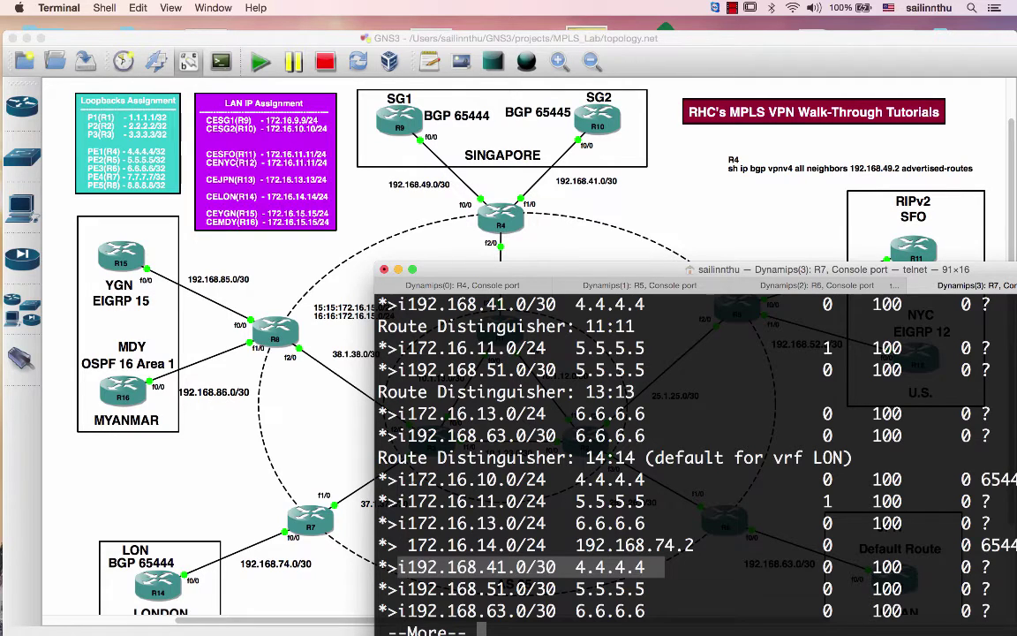
left_click_drag(406, 478, 644, 478)
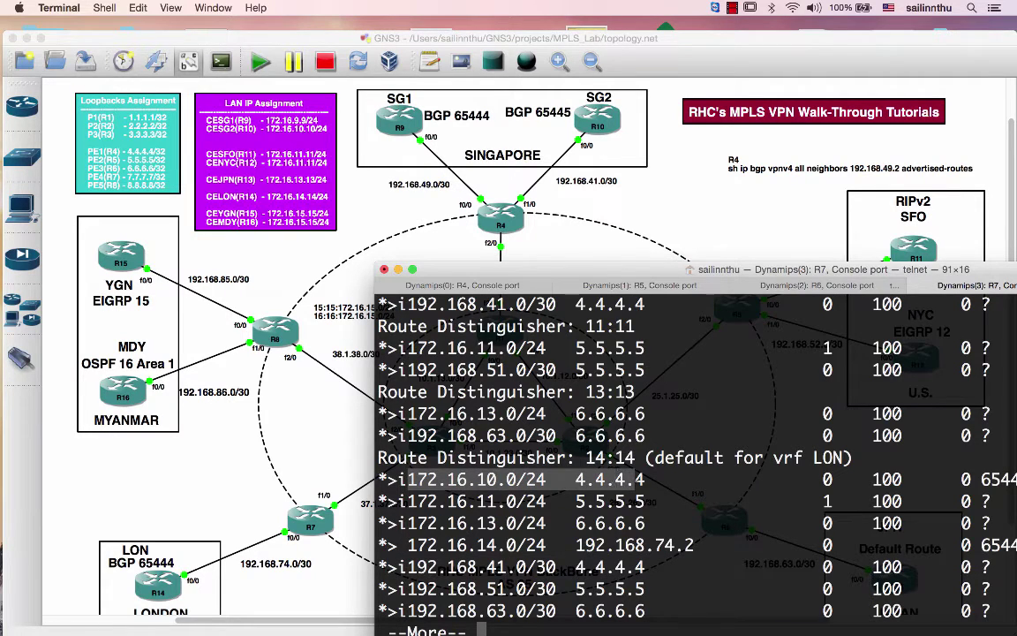
Step: Return to R4's console and quit its paged running-config listing
left_click(484, 286)
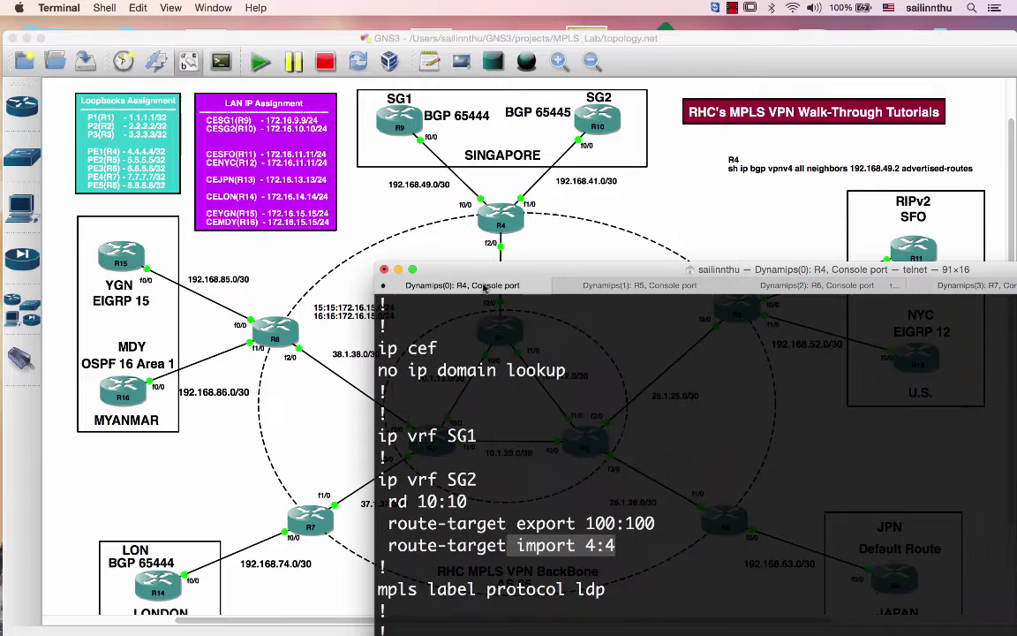
key("space")
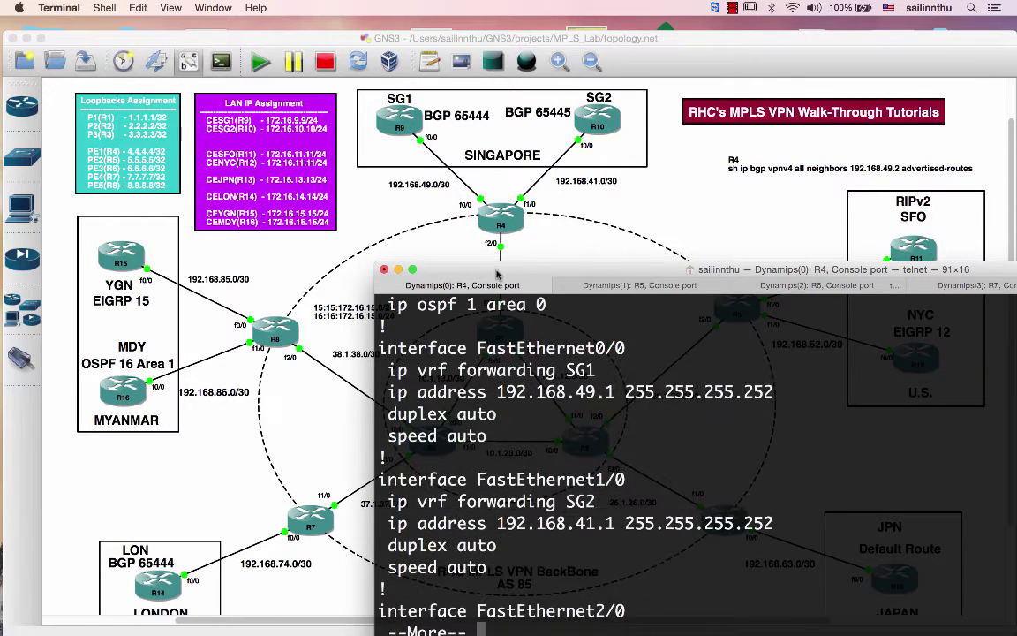
left_click_drag(497, 274, 497, 247)
key("q")
key("Return")
Step: Run 'show ip bgp vpnv4 all' on R4 and mark London's 172.16.14.0/24 route in VRF SG2
type("sh ip bgp vpn")
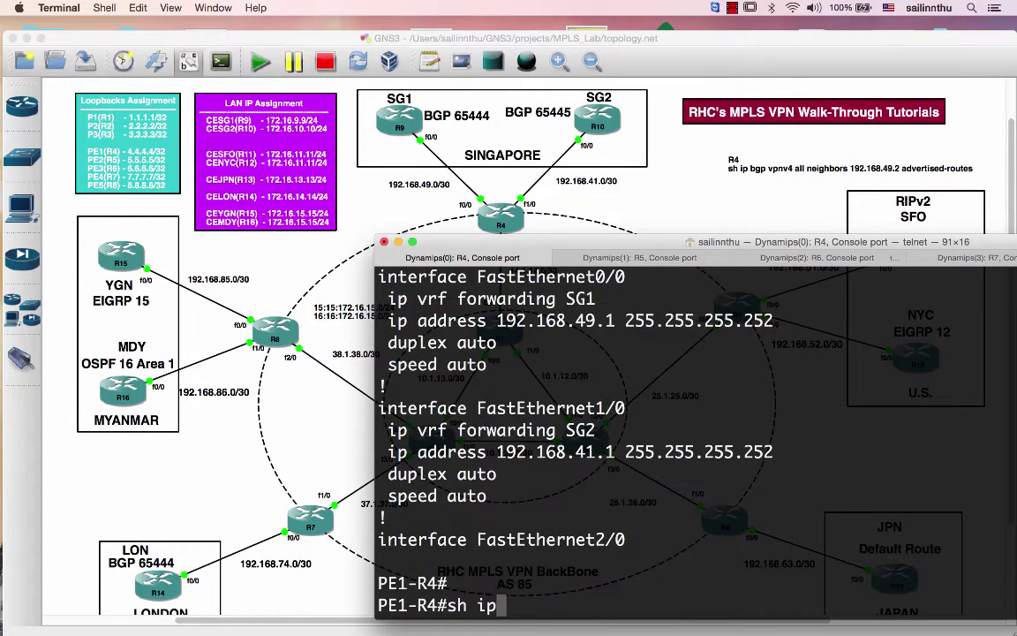
key("Tab")
type("al")
key("Tab")
key("Return")
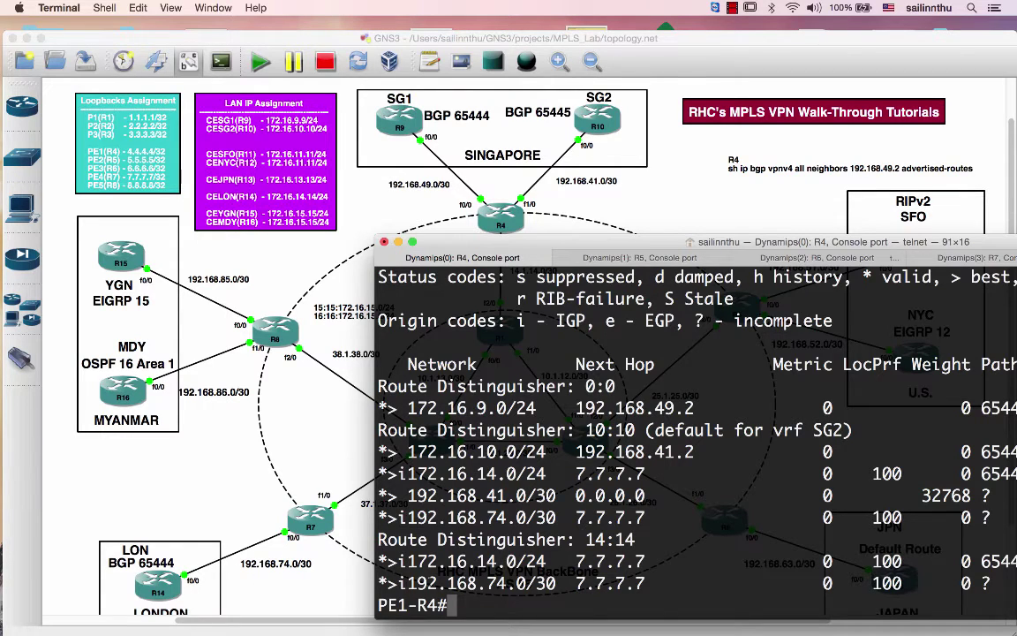
left_click_drag(379, 582, 644, 582)
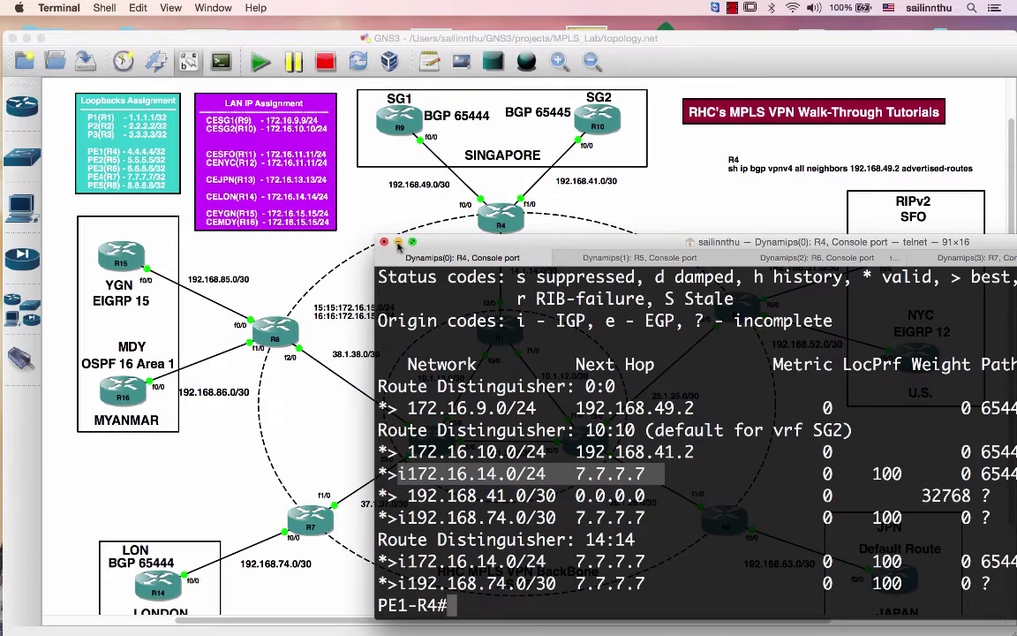
Step: Show R10's routing table and mark the learned 192.168.74.0 and 172.16.14.0 routes
left_click(398, 241)
mouse_move(7, 609)
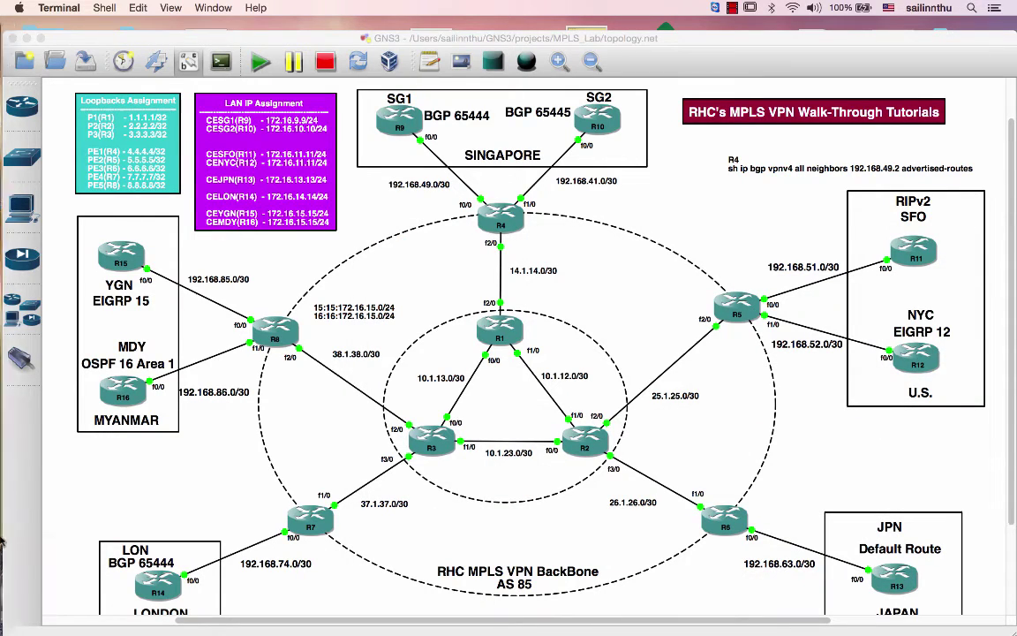
left_click(7, 609)
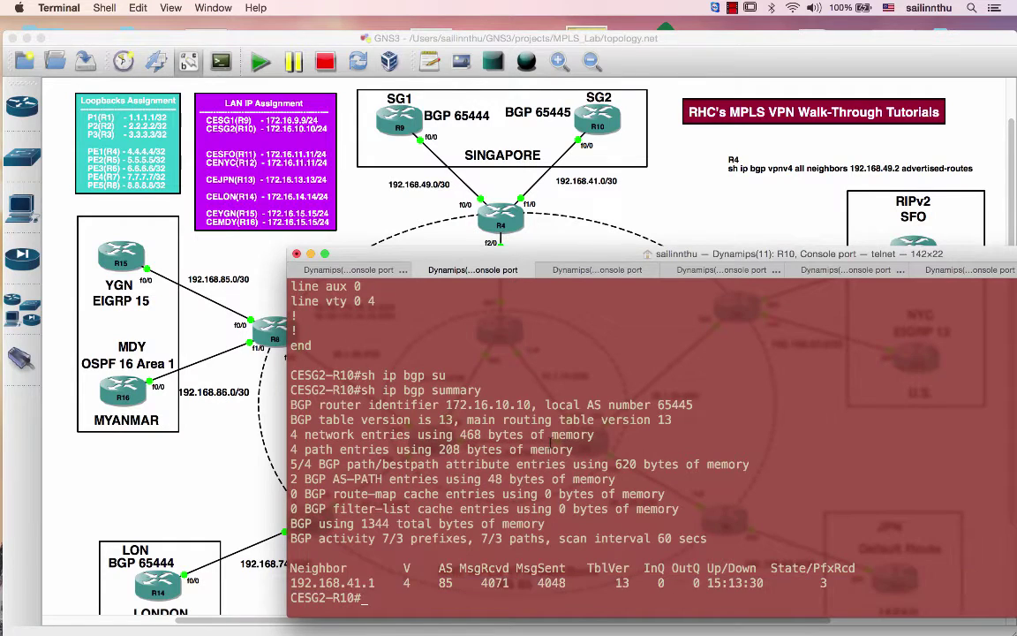
key("Return")
key("Return")
type("sh ip route")
key("Return")
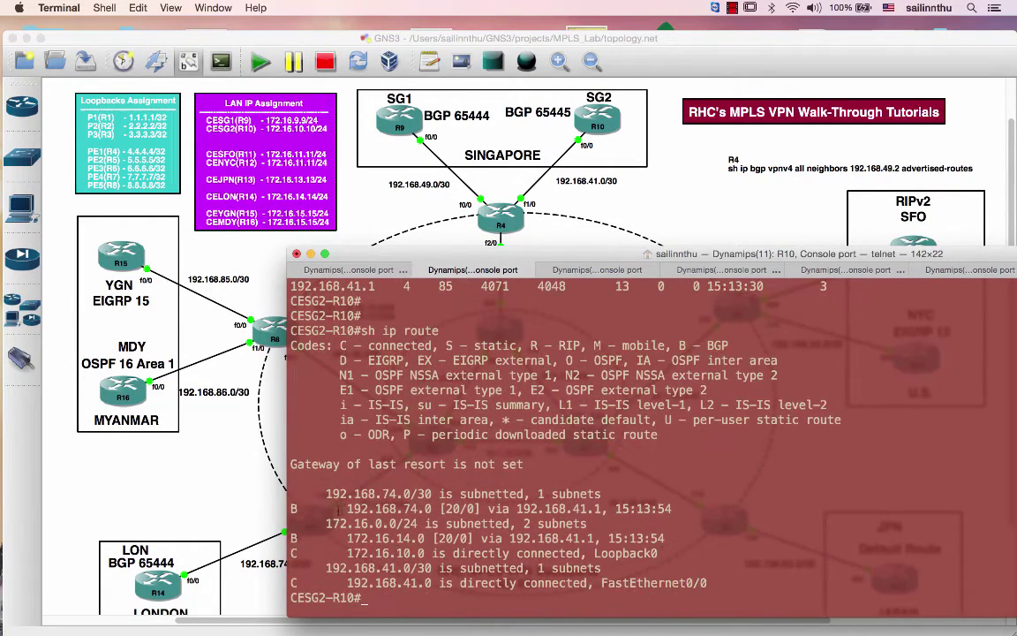
left_click_drag(337, 504, 671, 509)
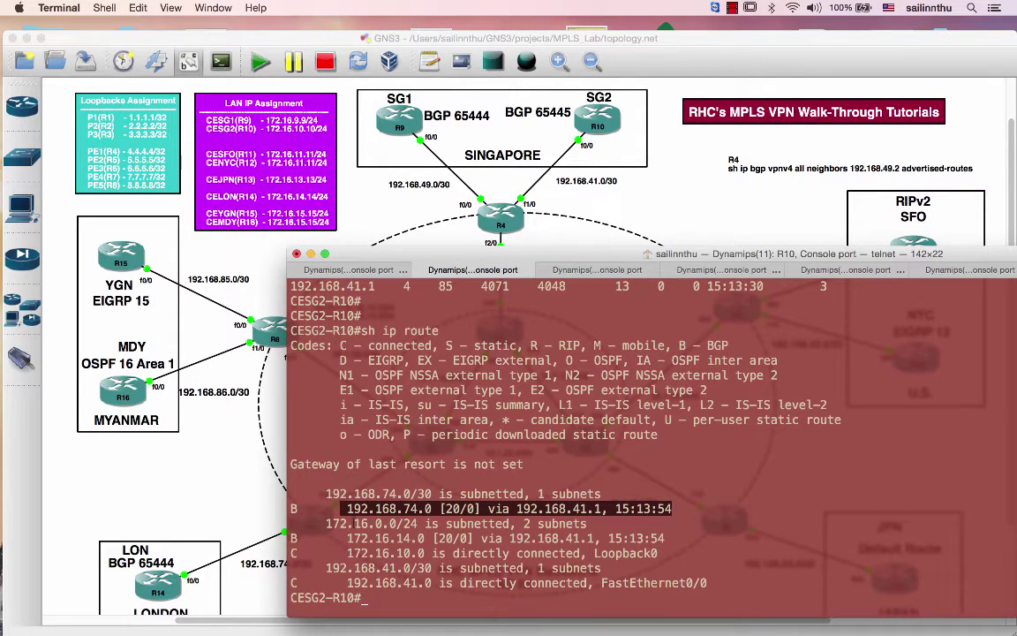
left_click_drag(345, 538, 556, 537)
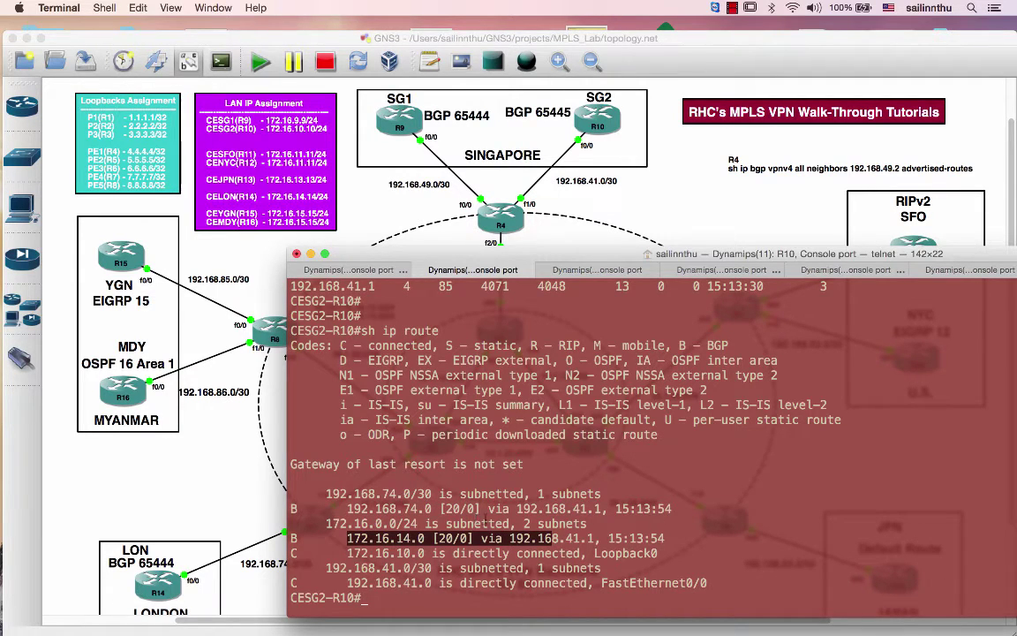
Step: Ping 172.16.14.14 from R10, then again sourced from lo0
type("ping 1")
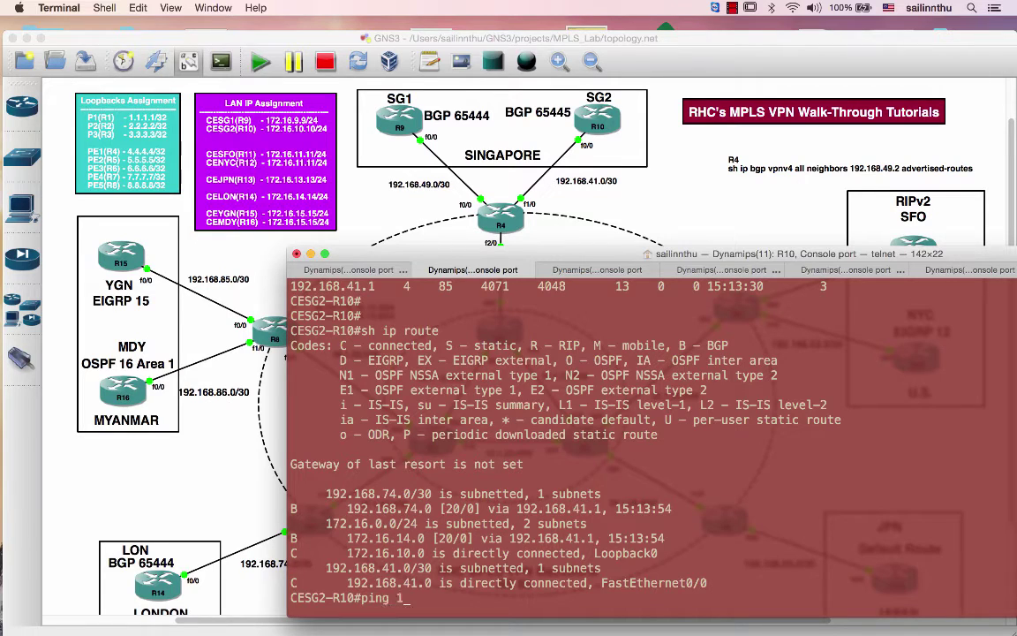
type("72.16.14.14")
key("Return")
key("Up")
type("sou ")
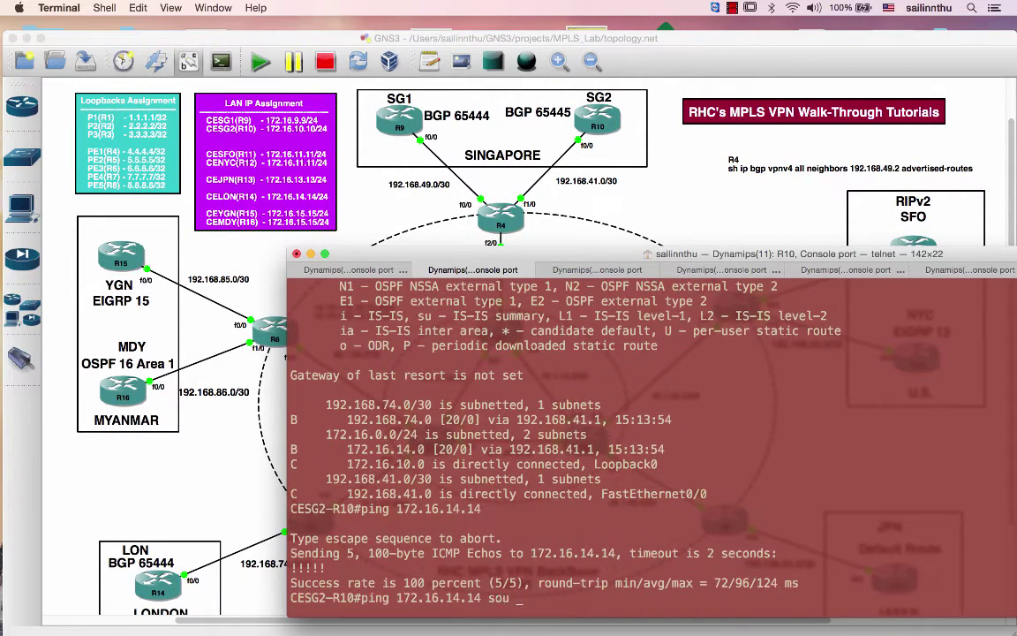
type("lo0")
key("Return")
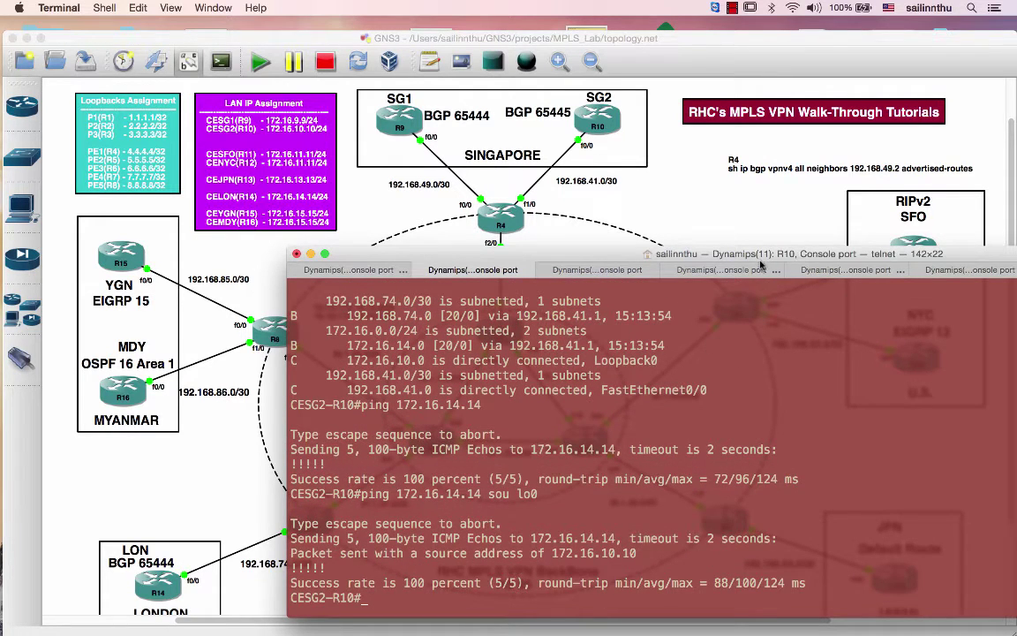
Step: Enable on R14, show its routing table and mark the learned 172.16.10.0 route
left_click(871, 271)
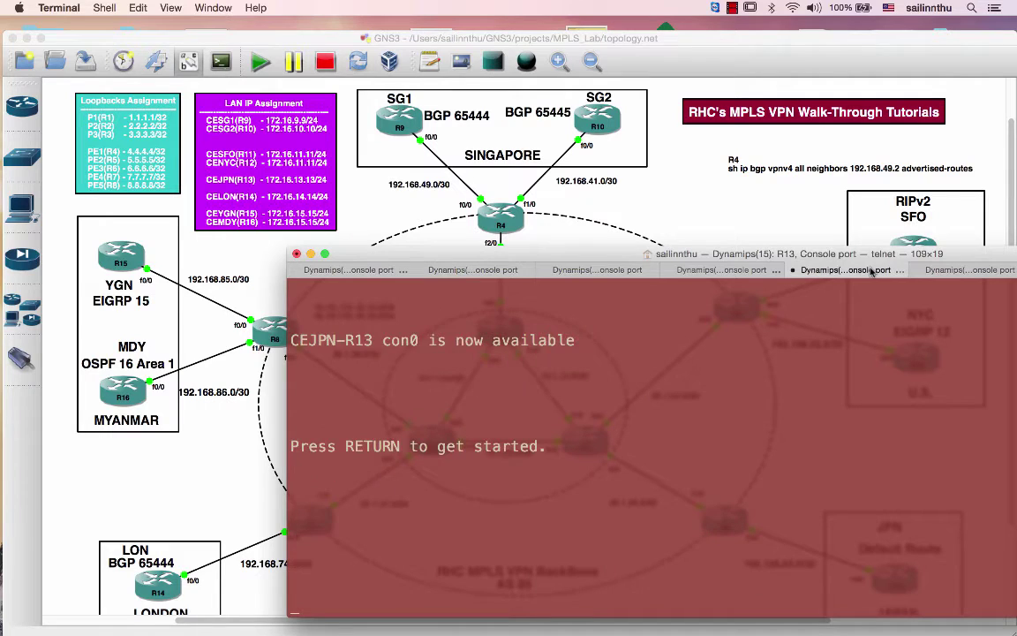
left_click(969, 270)
key("Return")
type("en")
key("Return")
key("Return")
key("Return")
type("sh ip r")
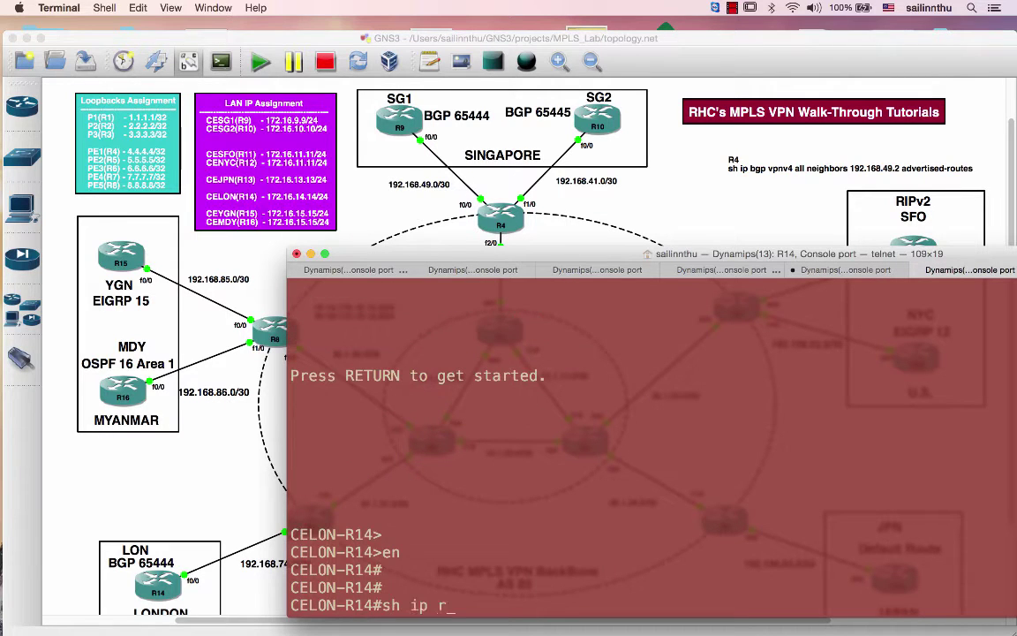
type("oute")
key("Return")
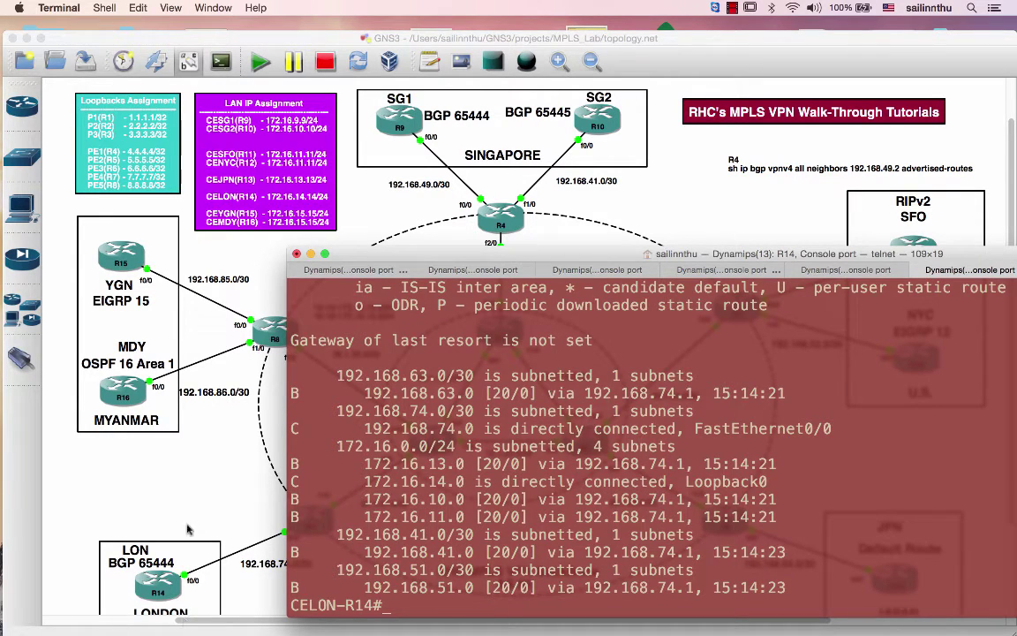
left_click_drag(294, 499, 466, 499)
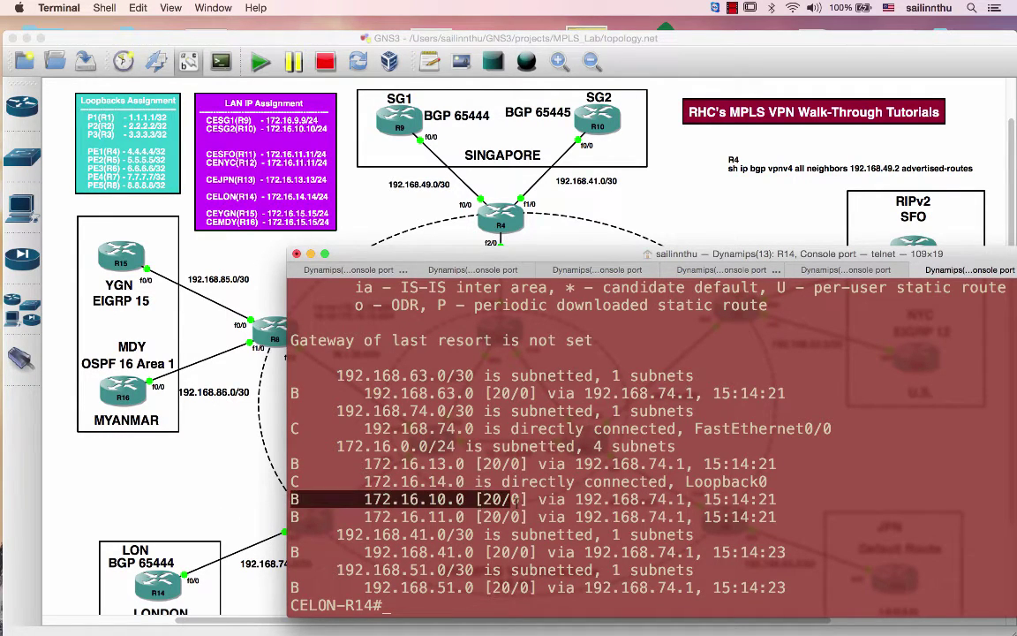
Step: Ping 172.16.10.10 from R14, then again sourced from l0
type("ping 1972")
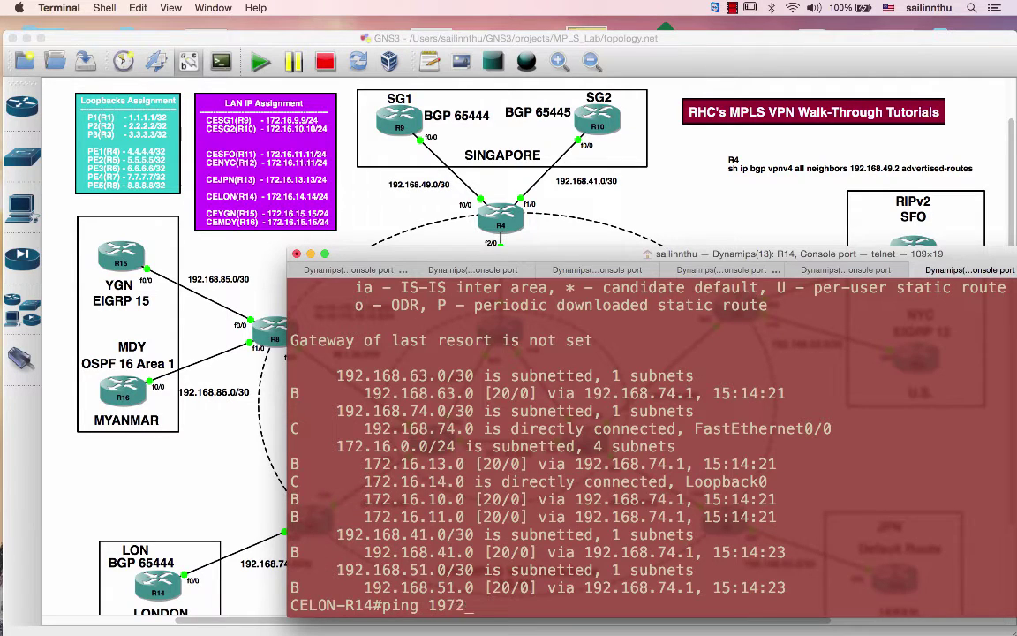
key("BackSpace")
key("BackSpace")
key("BackSpace")
key("BackSpace")
type("172.1")
key("BackSpace")
type(".16.10.10")
key("Return")
key("Up")
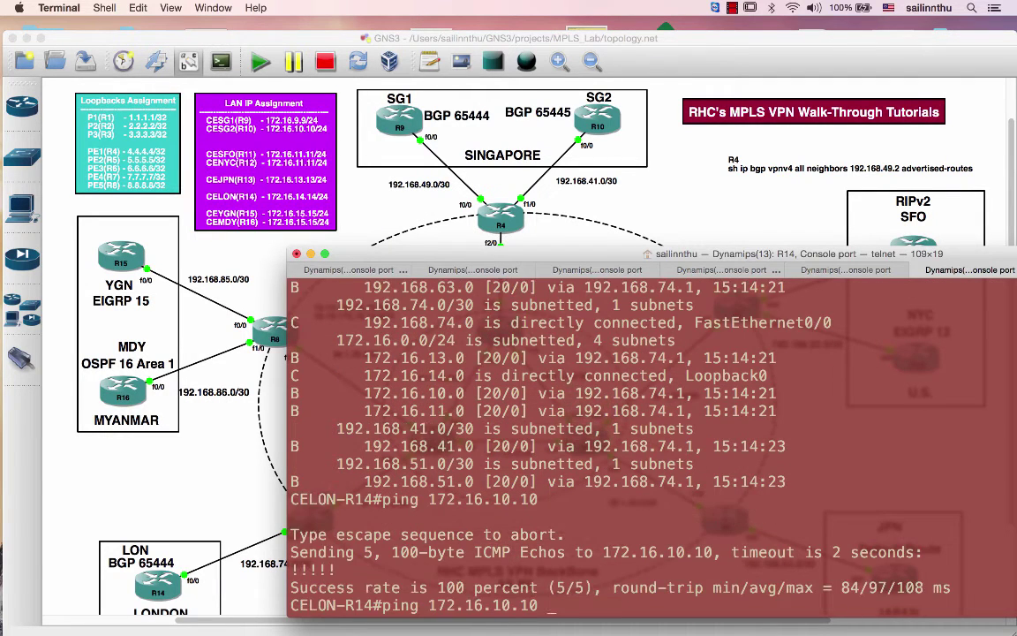
type("sou l0")
key("Return")
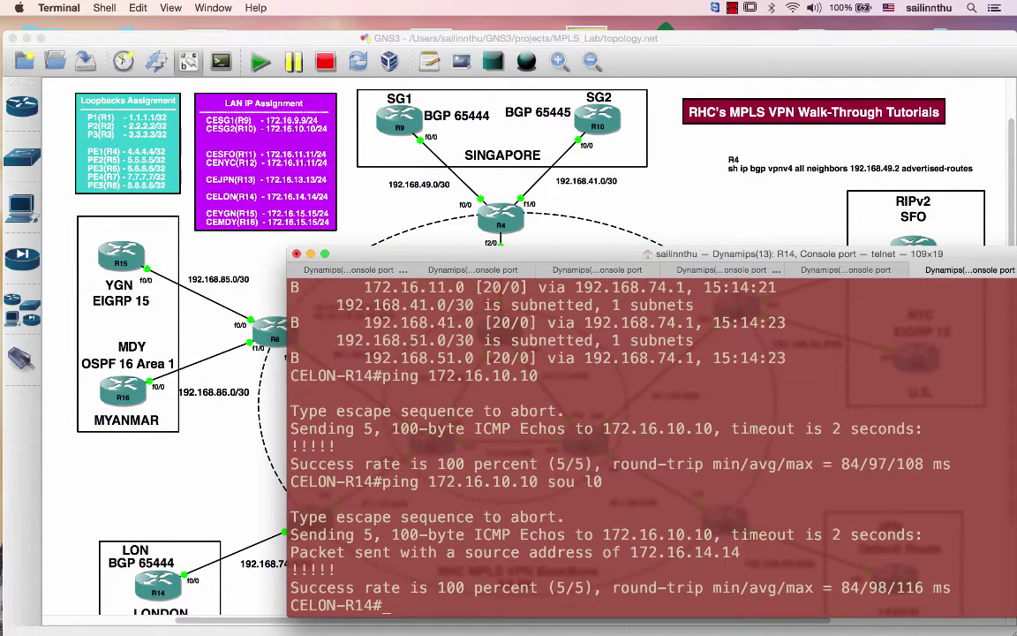
Step: Bring the GNS3 topology window in front of Terminal and shift it slightly upward
left_click(683, 192)
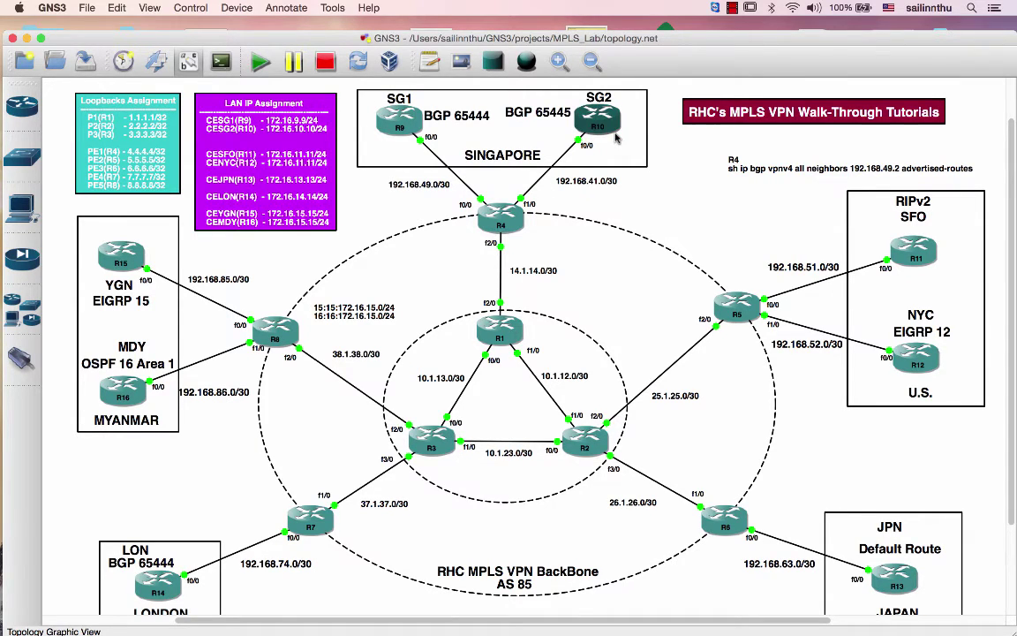
left_click_drag(704, 39, 702, 26)
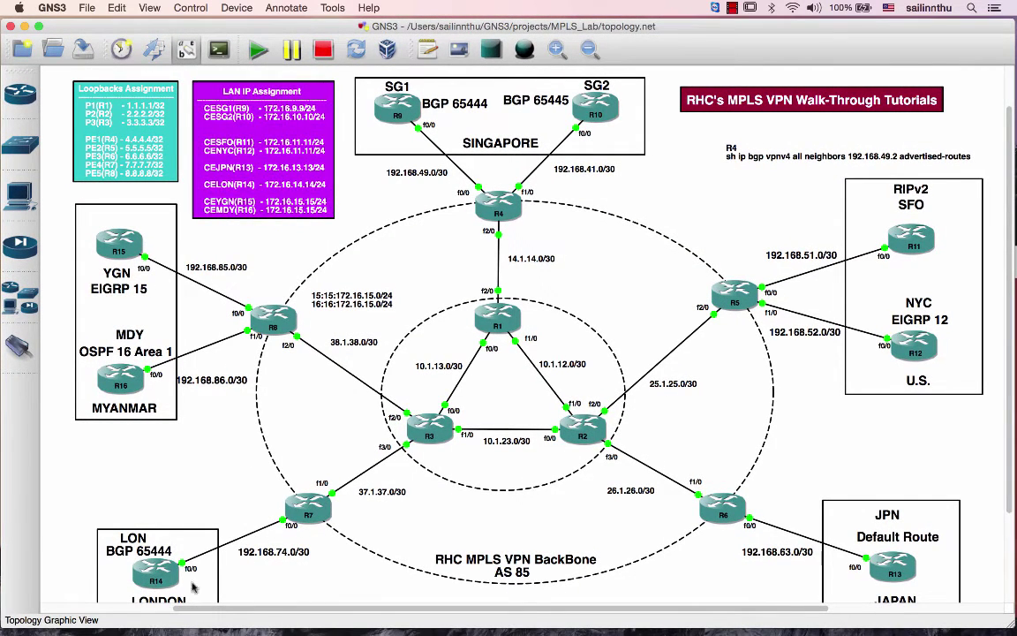